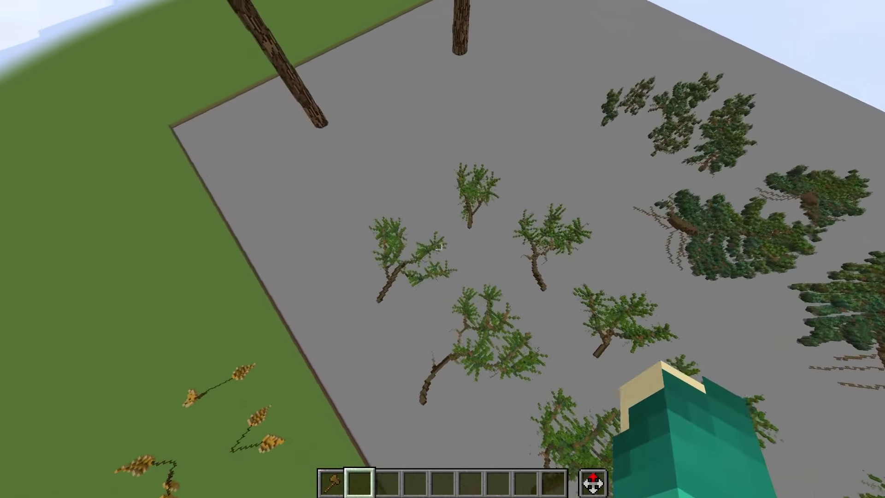
pyautogui.press('shift')
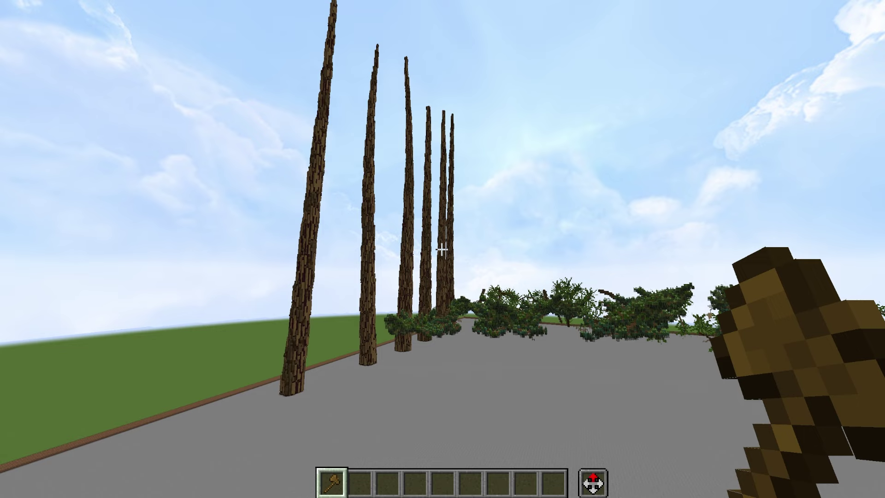
# - Switch to convex polyhedral selection and mark a near-vertical line of vertices rising from the stone floor beside the existing trunks
pyautogui.press('/')
pyautogui.write('/sel convex')
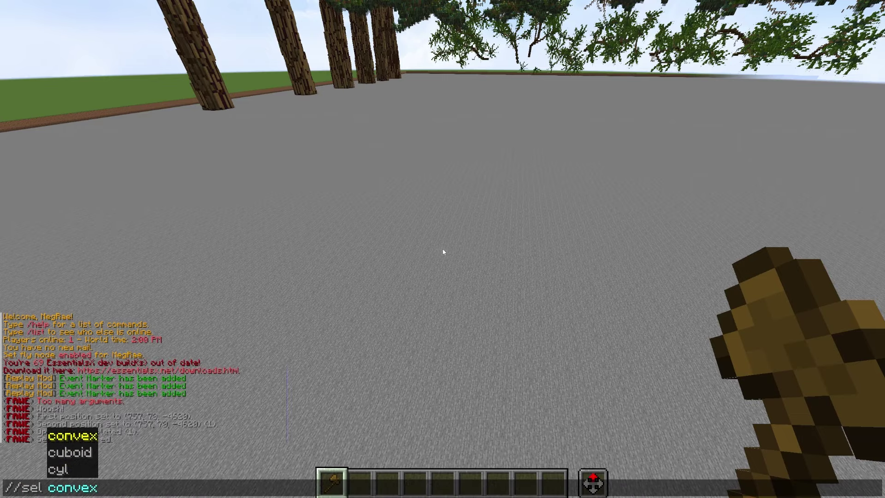
pyautogui.press('Return')
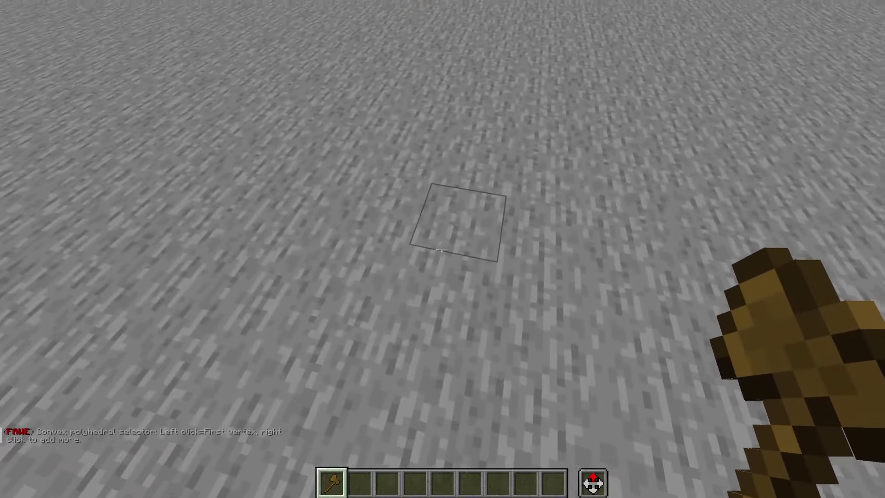
pyautogui.click(442, 249)
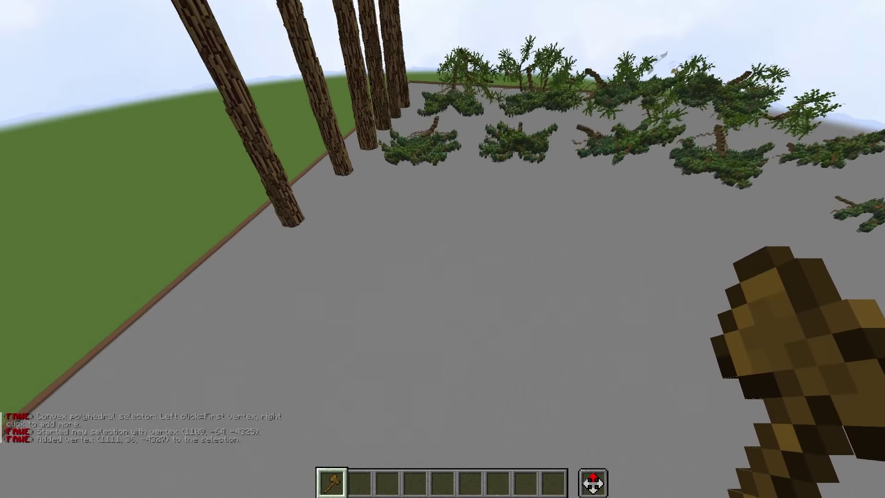
pyautogui.rightClick(442, 249)
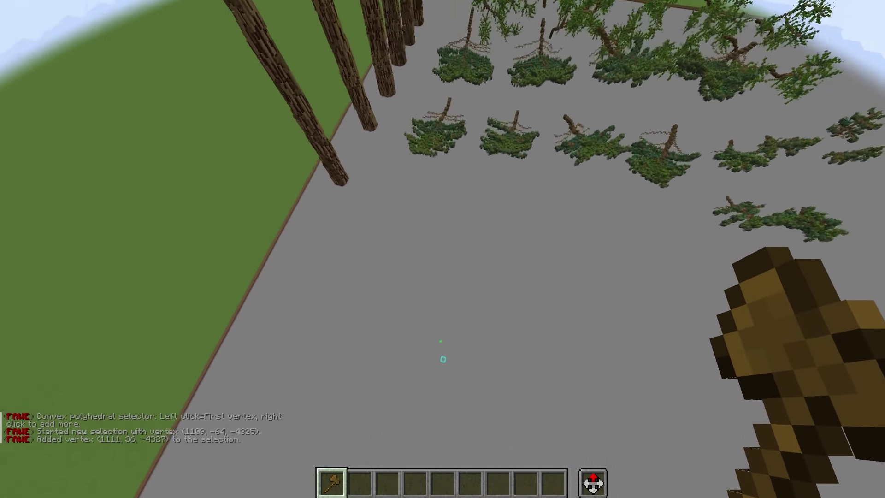
pyautogui.rightClick(443, 249)
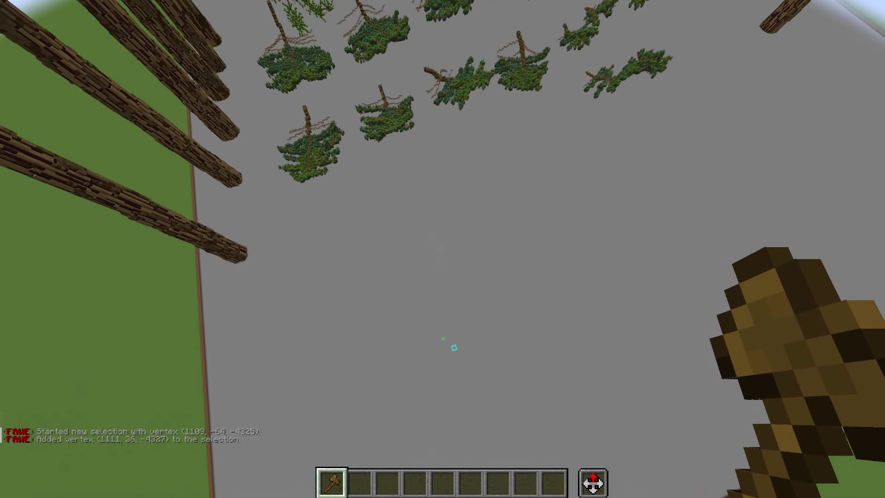
pyautogui.rightClick(442, 249)
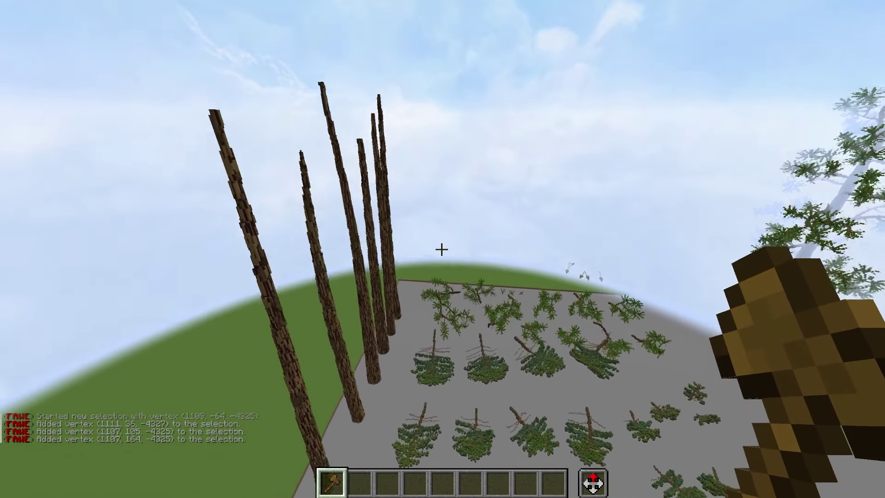
pyautogui.rightClick(441, 249)
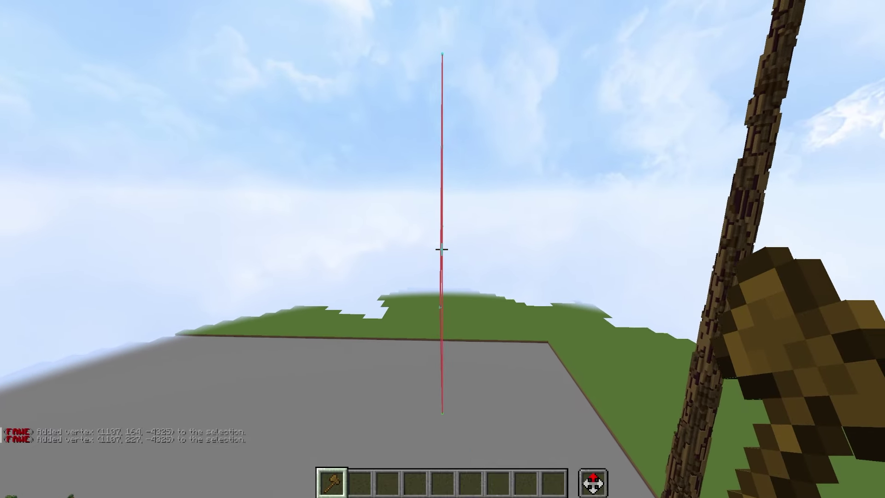
# - Set the global mask to 0 with the gmask command
pyautogui.press('/')
pyautogui.write('gmask')
pyautogui.write(' 0')
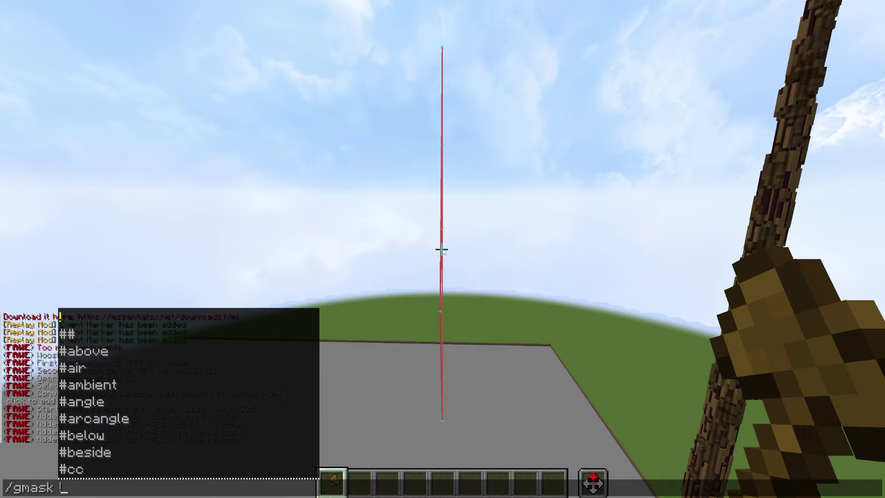
pyautogui.press('Return')
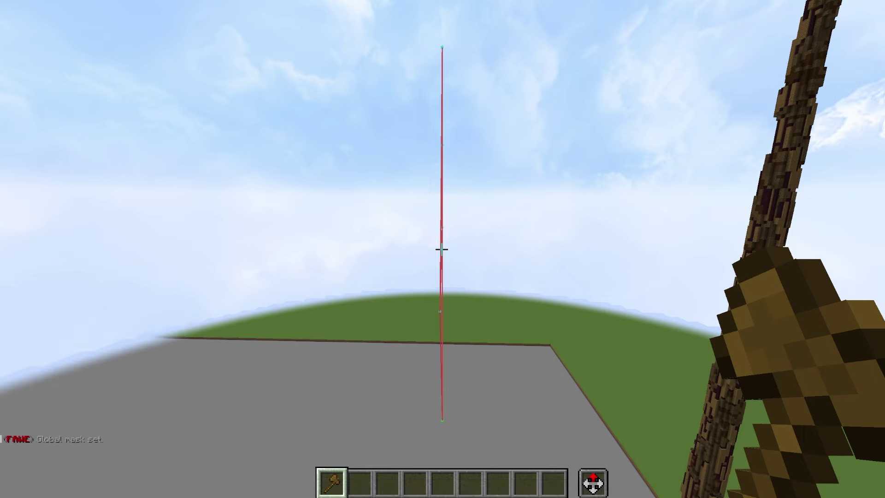
# - Generate a tapering trunk along the selected vertices with the spike command and the values 133 16 4
pyautogui.press('/')
pyautogui.write('/spike')
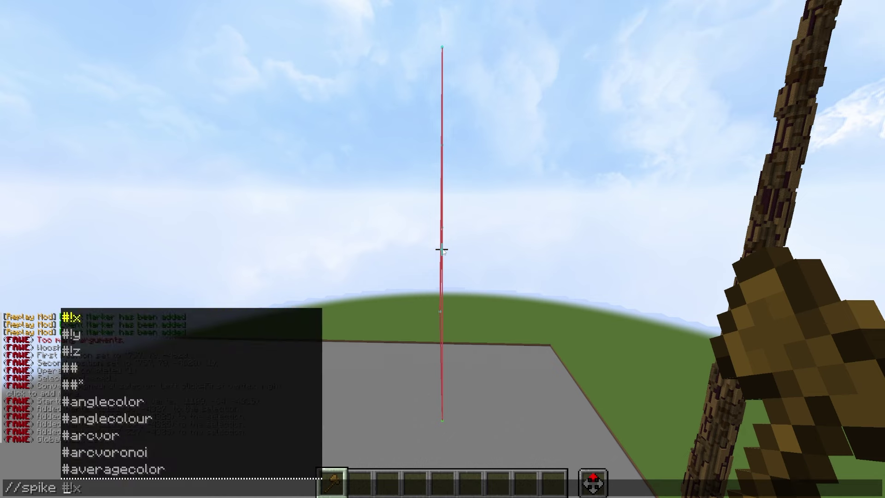
pyautogui.write('133 16 4')
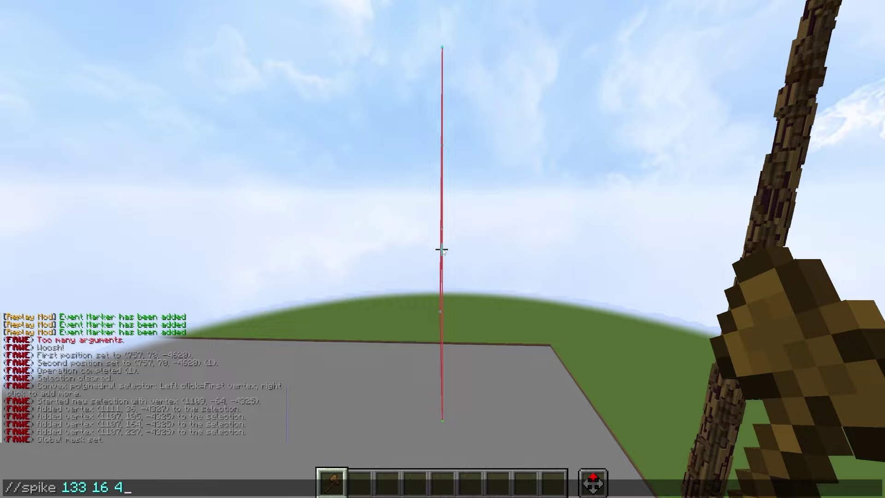
pyautogui.press('Return')
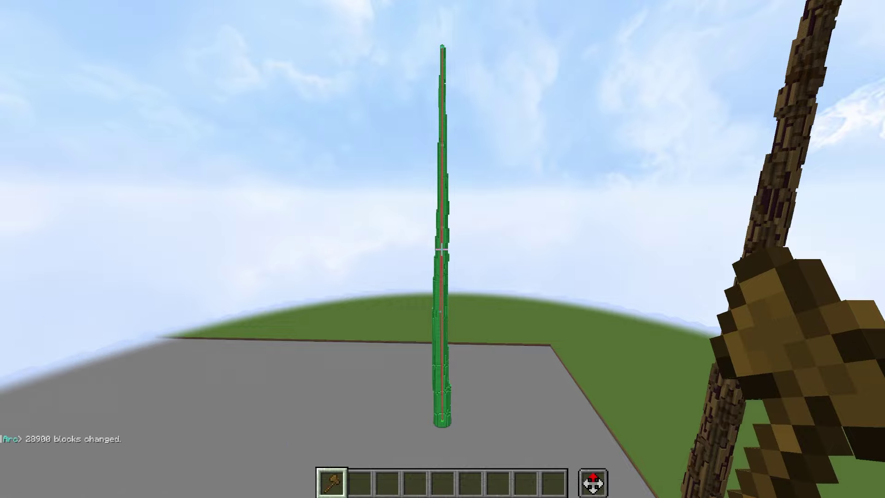
pyautogui.press('a')
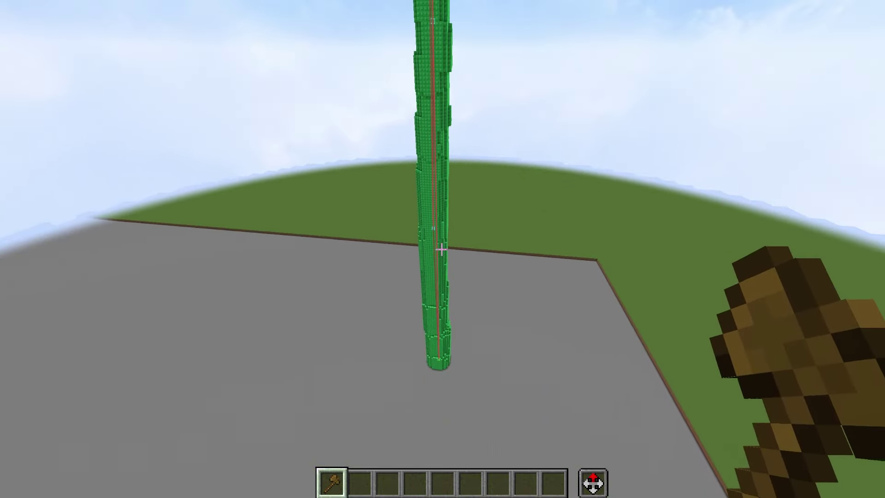
# - Undo the generated spike and clear the vertex selection
pyautogui.write('//undo')
pyautogui.press('Return')
pyautogui.write('/:')
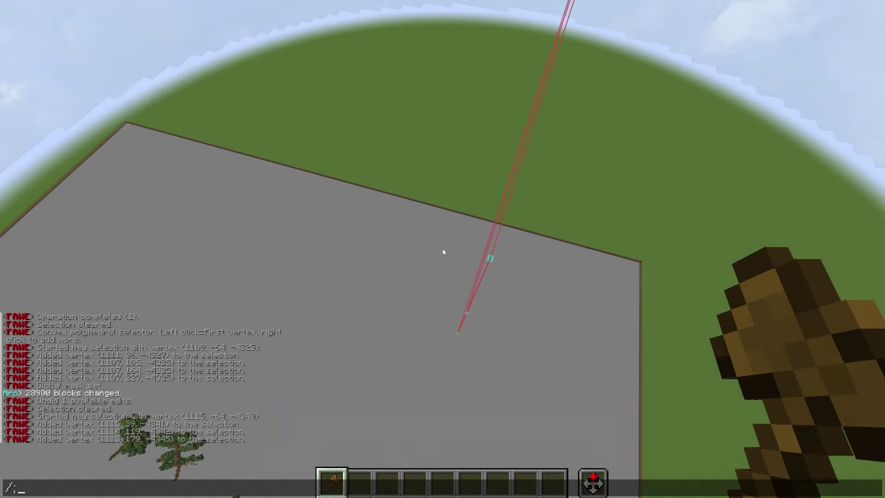
pyautogui.write(';')
pyautogui.press('Return')
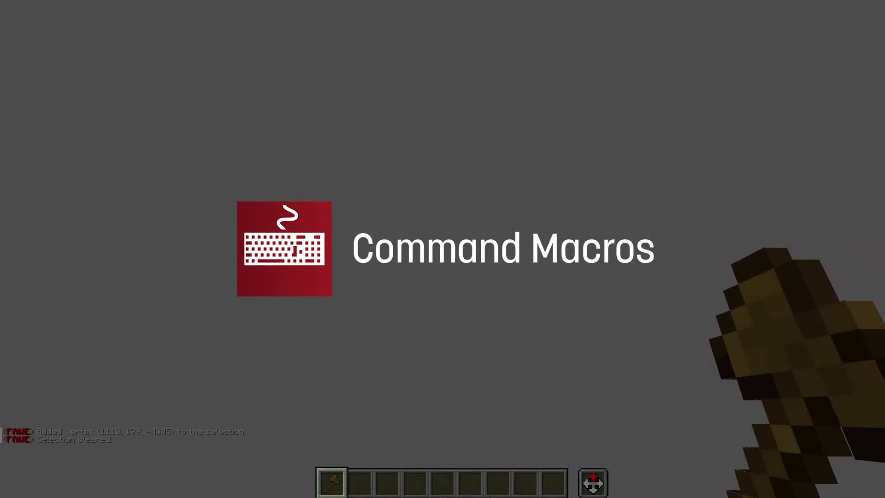
# - Mark a new near-vertical line of vertices up from the stone floor and generate a spike along it, using 133 and 16
pyautogui.click(443, 249)
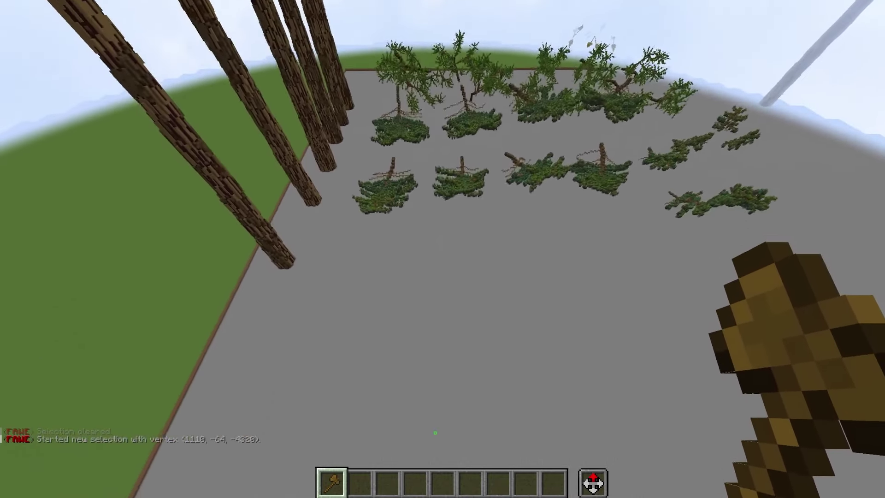
pyautogui.rightClick(443, 249)
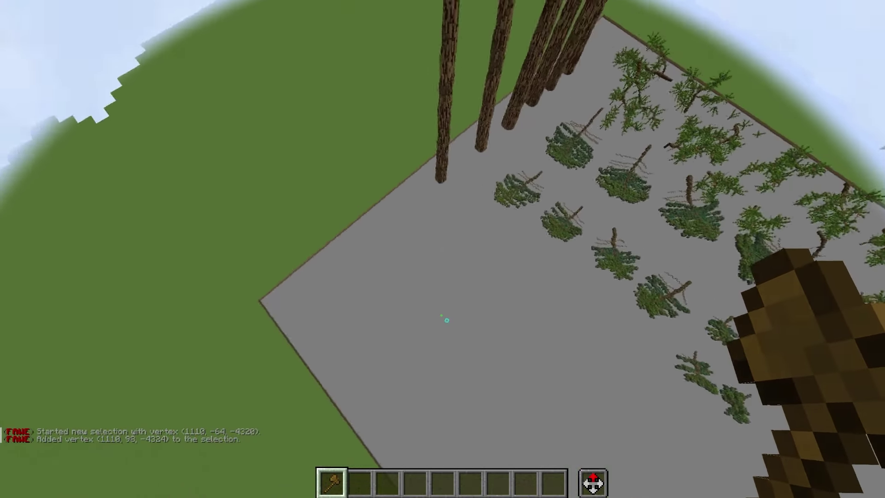
pyautogui.rightClick(442, 250)
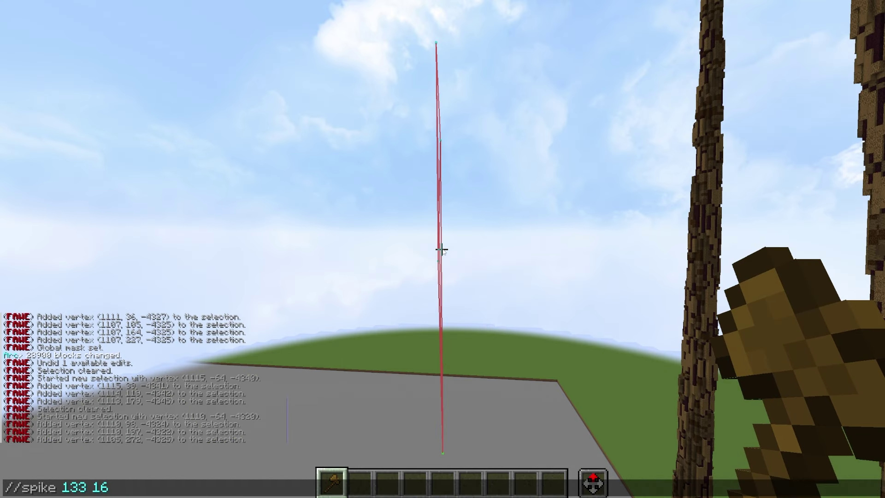
pyautogui.press('Return')
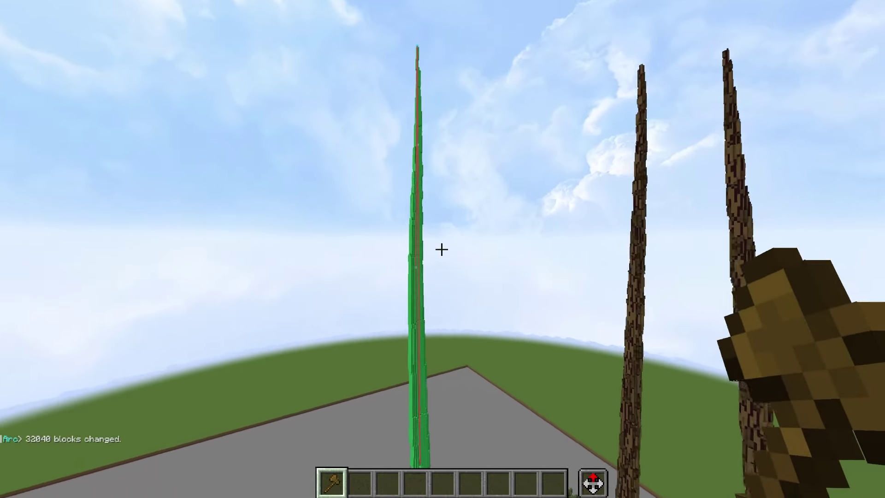
pyautogui.press('/')
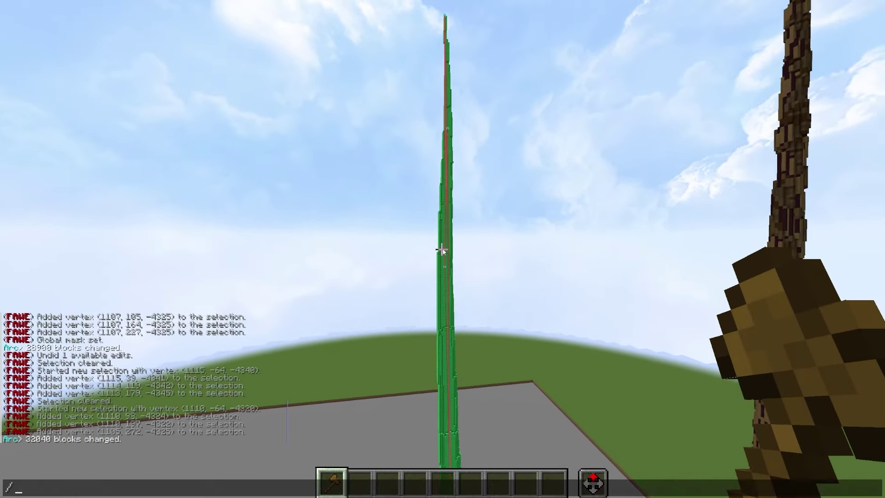
pyautogui.press('Escape')
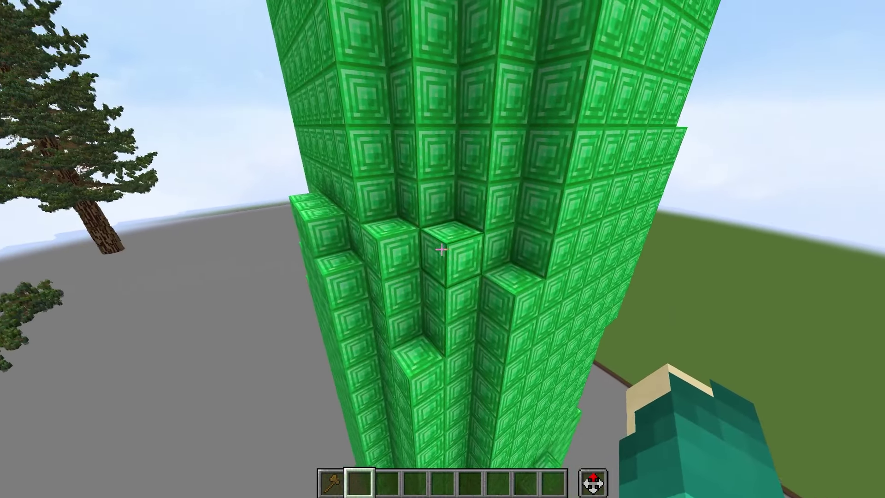
# - Take a Block of Emerald in hand and break away protruding blocks to soften the stepped ledges on the trunk
pyautogui.press('s')
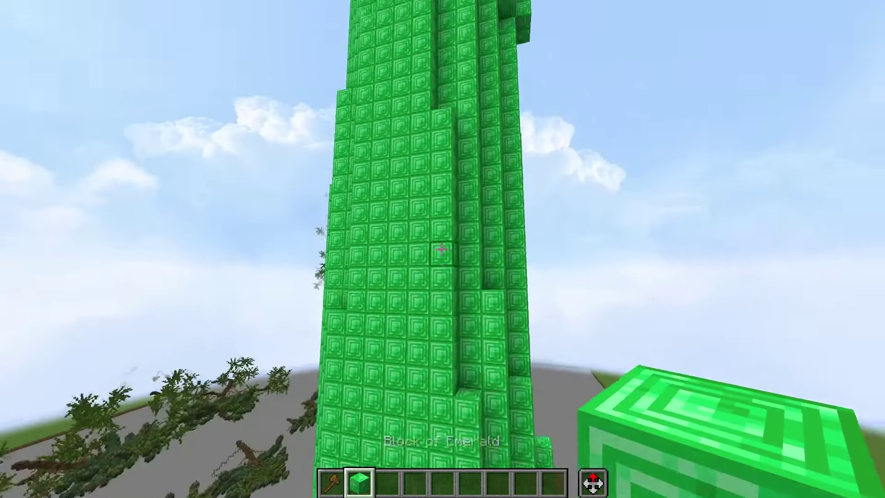
pyautogui.press('w')
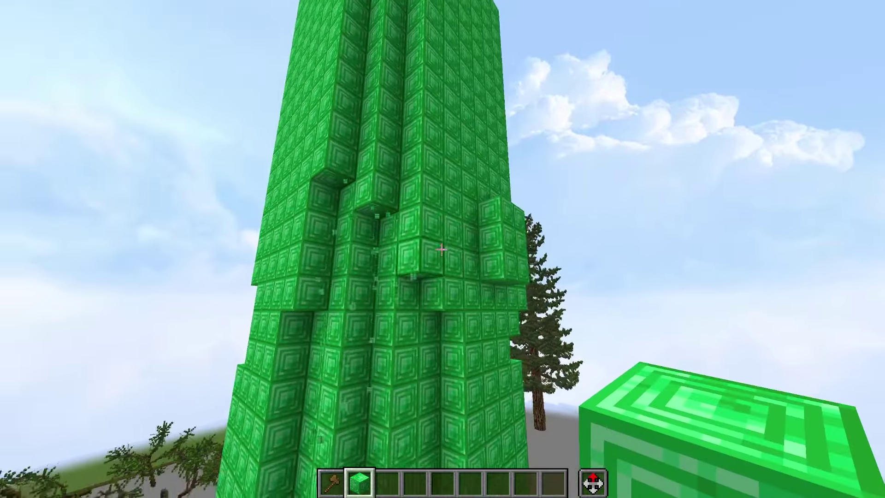
pyautogui.press('d')
pyautogui.click(441, 249)
pyautogui.click(442, 249)
pyautogui.click(441, 249)
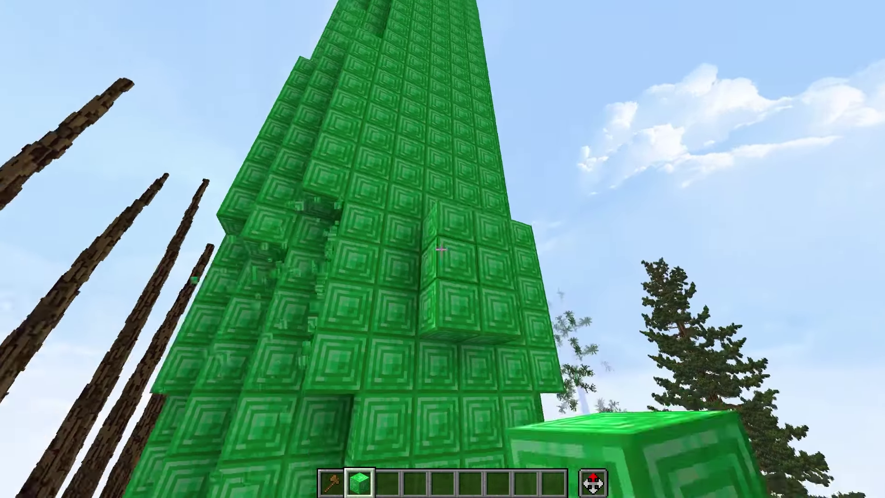
pyautogui.press('a')
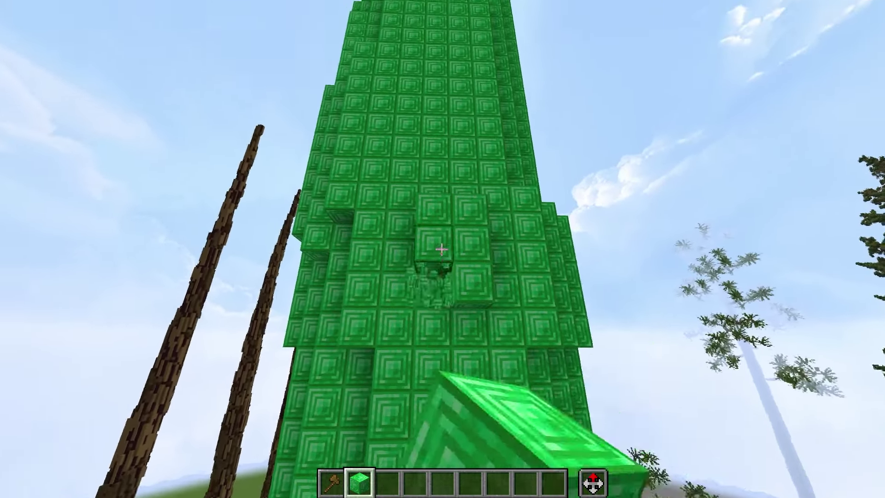
pyautogui.click(442, 250)
pyautogui.click(442, 250)
pyautogui.click(442, 249)
pyautogui.click(442, 249)
pyautogui.click(442, 249)
pyautogui.press('w')
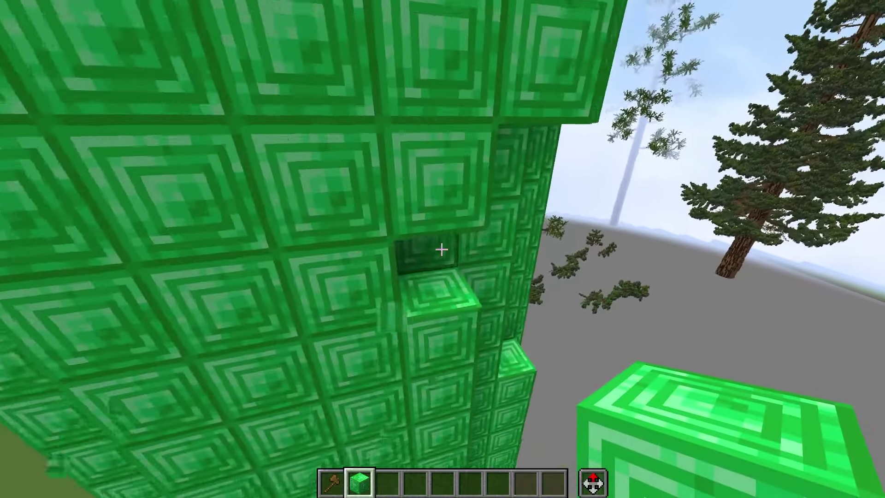
# - Break blocks around the trunk's vertical grooves on another side to blend the abrupt steps
pyautogui.press('s')
pyautogui.press('space')
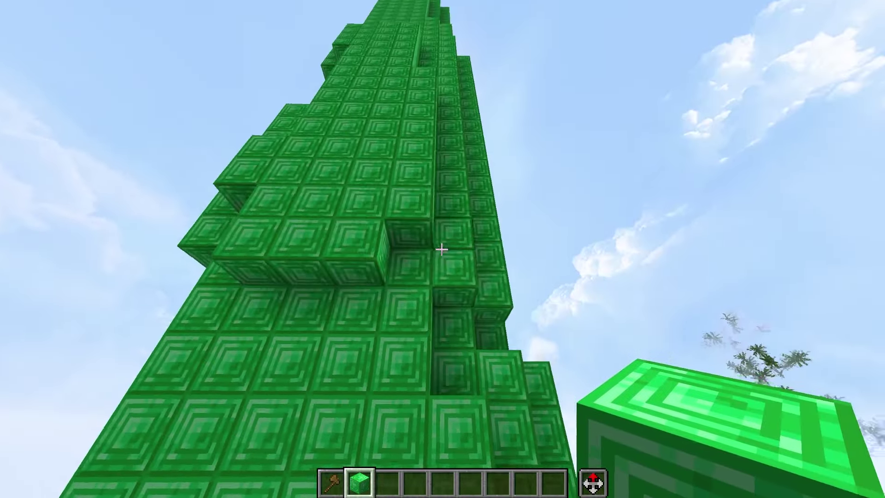
pyautogui.press('a')
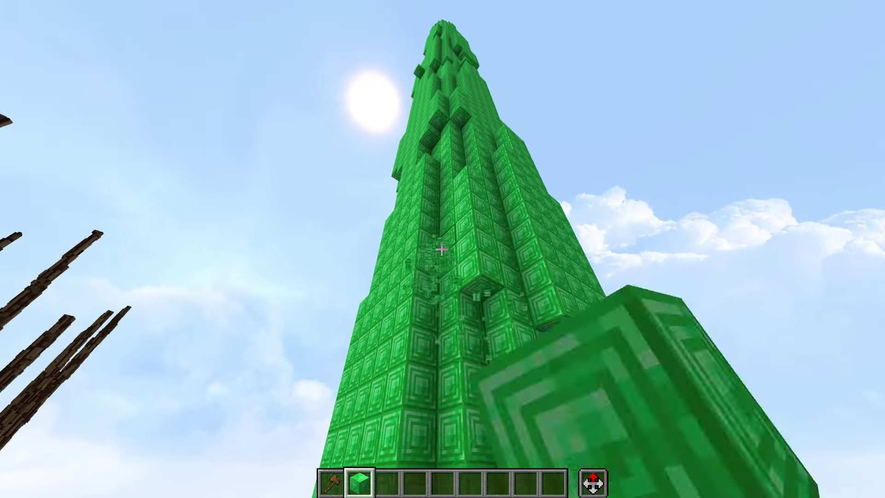
pyautogui.press('space')
pyautogui.click(442, 248)
pyautogui.click(442, 248)
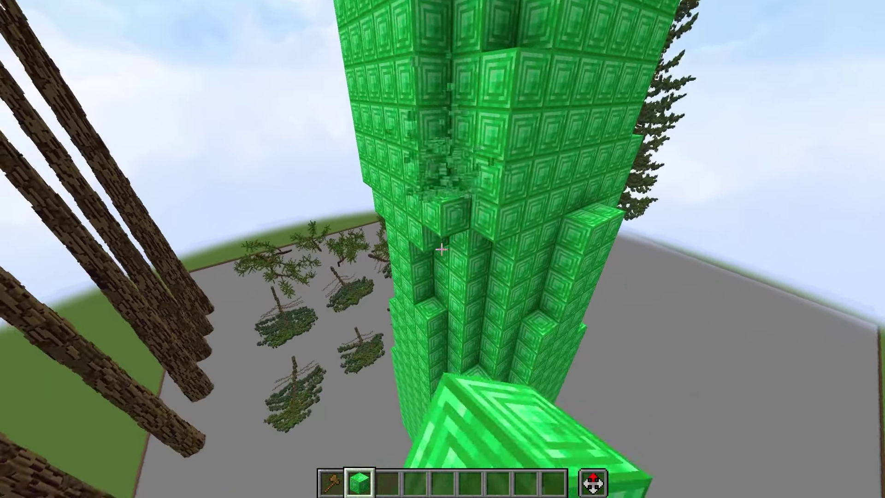
pyautogui.click(442, 248)
# - Break away corner and ledge blocks on the upper and middle trunk to soften its straight edges
pyautogui.press('shift')
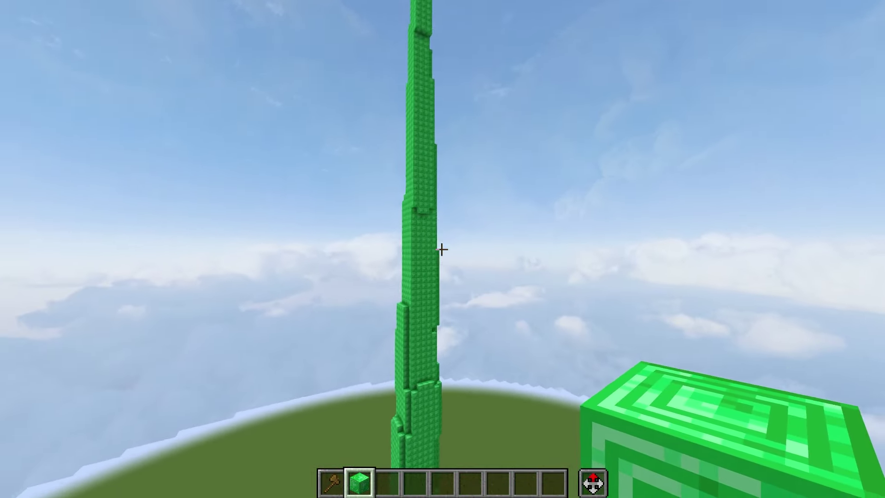
pyautogui.press('w')
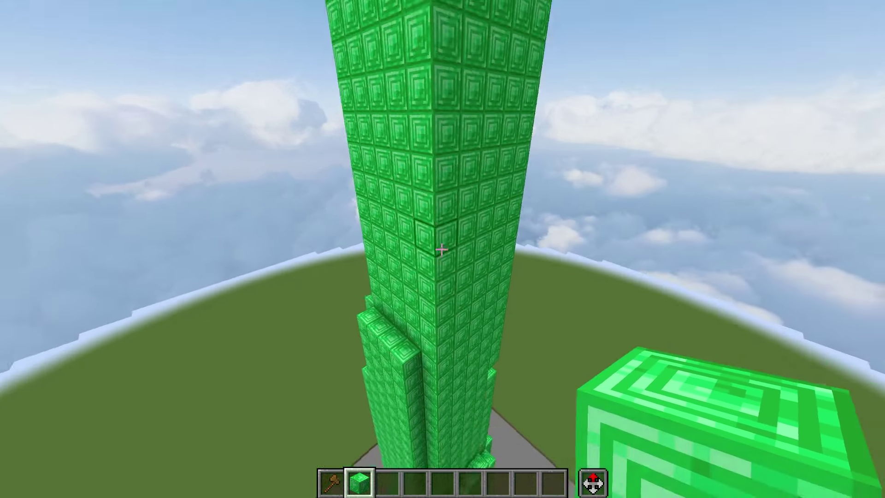
pyautogui.press('w')
pyautogui.click(441, 249)
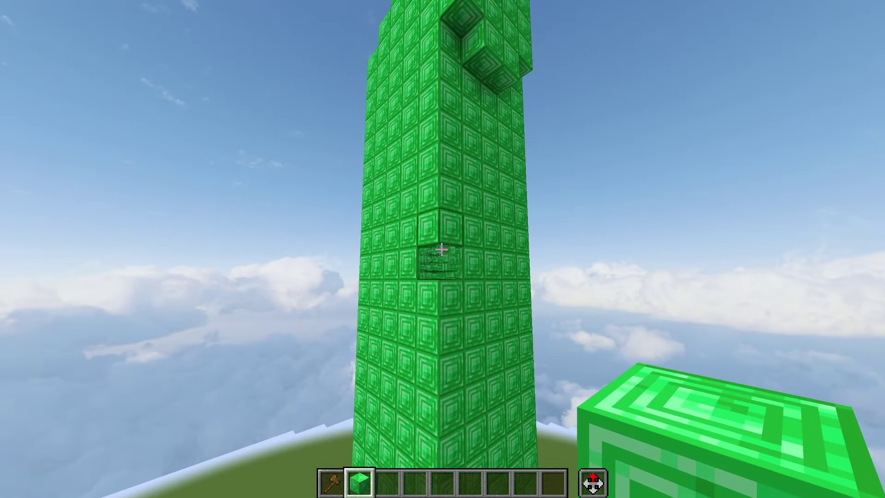
pyautogui.click(442, 249)
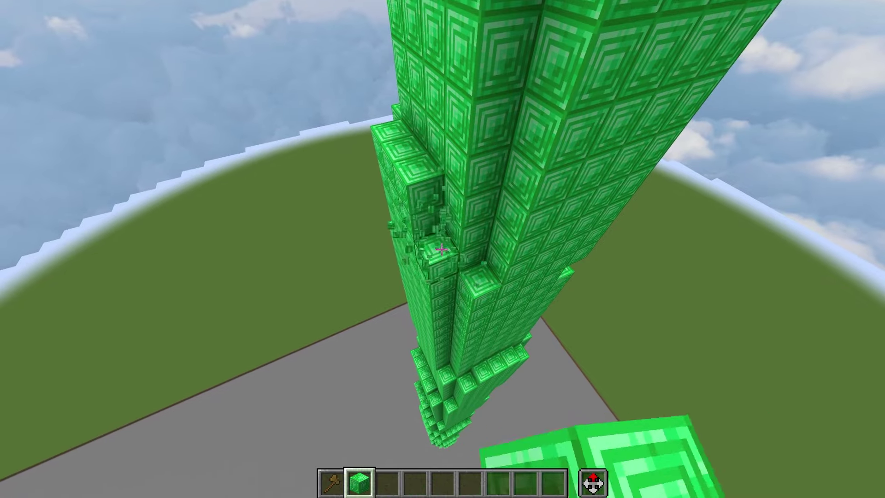
pyautogui.click(442, 250)
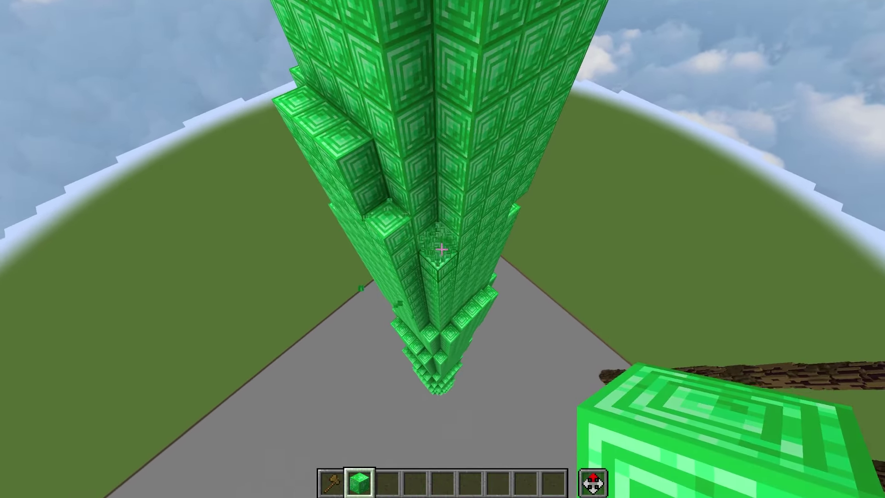
# - Break away protruding ledge blocks beside the vertical grooves on the trunk's neighbouring sides
pyautogui.press('w')
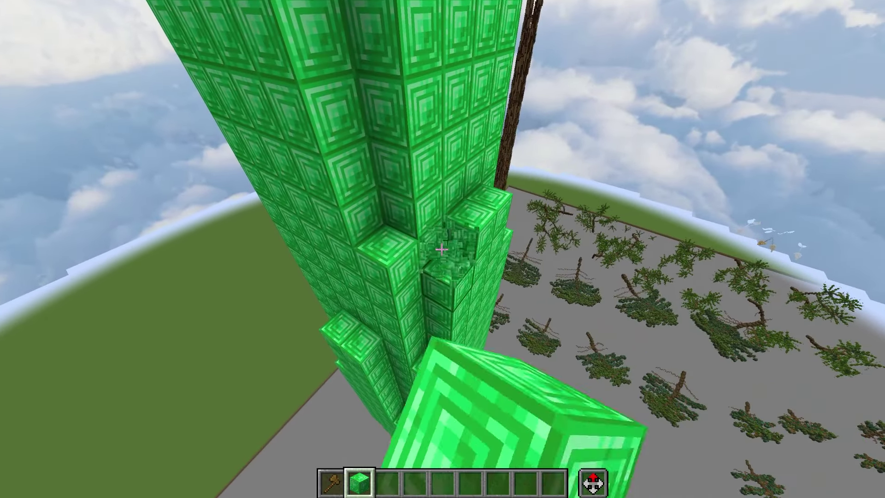
pyautogui.press('s')
pyautogui.press('space')
pyautogui.press('shift')
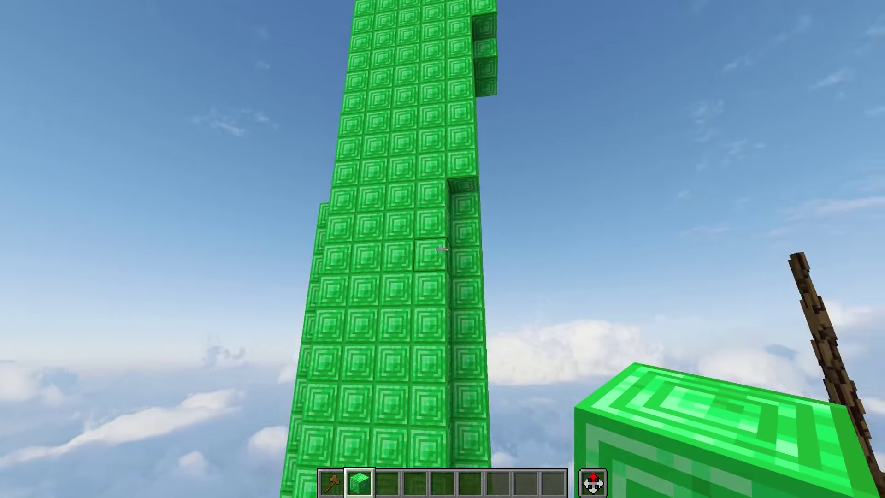
pyautogui.press('a')
pyautogui.press('space')
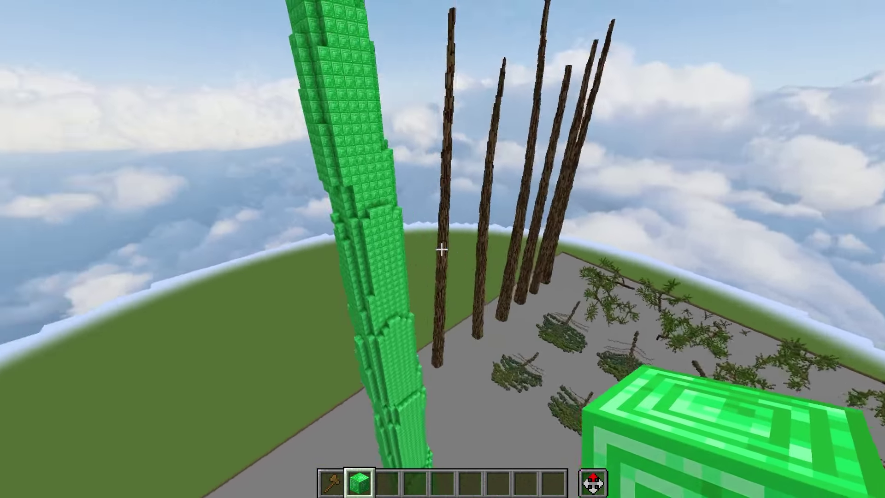
# - Switch to cuboid selection with //cuboid and set two opposite corners so the box encloses the whole trunk
pyautogui.press('d')
pyautogui.press('a')
pyautogui.press('w')
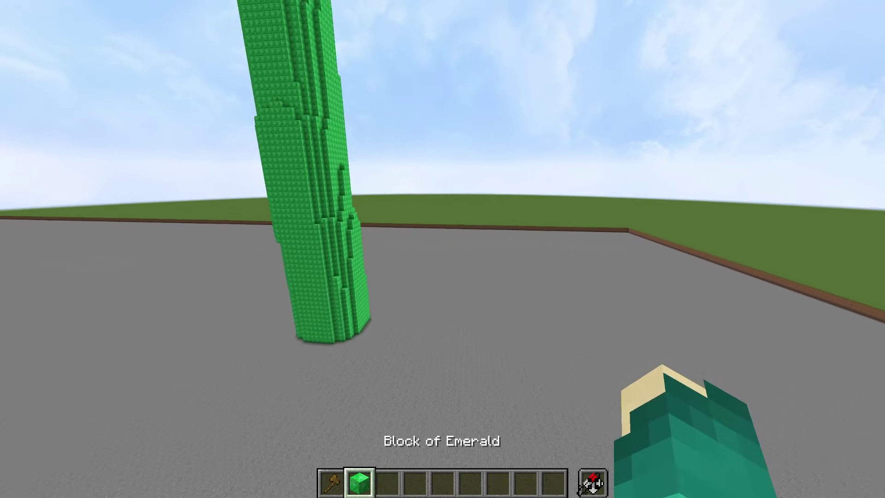
pyautogui.press('/')
pyautogui.write('/cuboid')
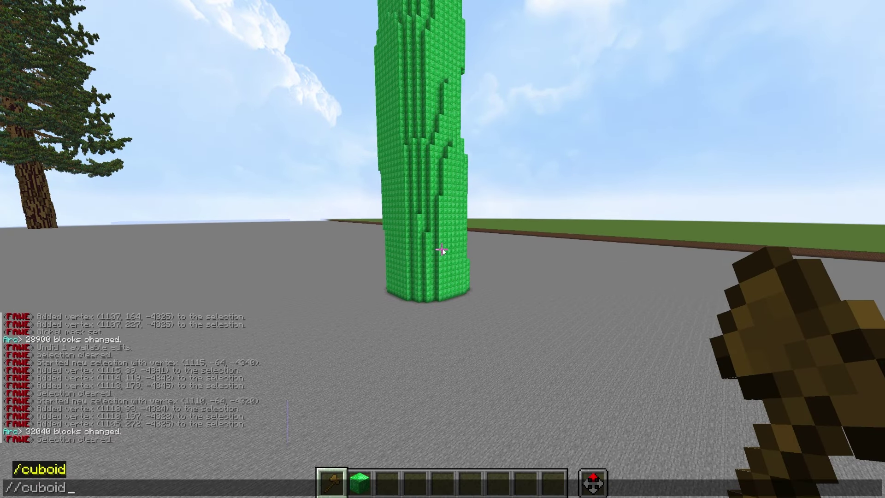
pyautogui.press('Return')
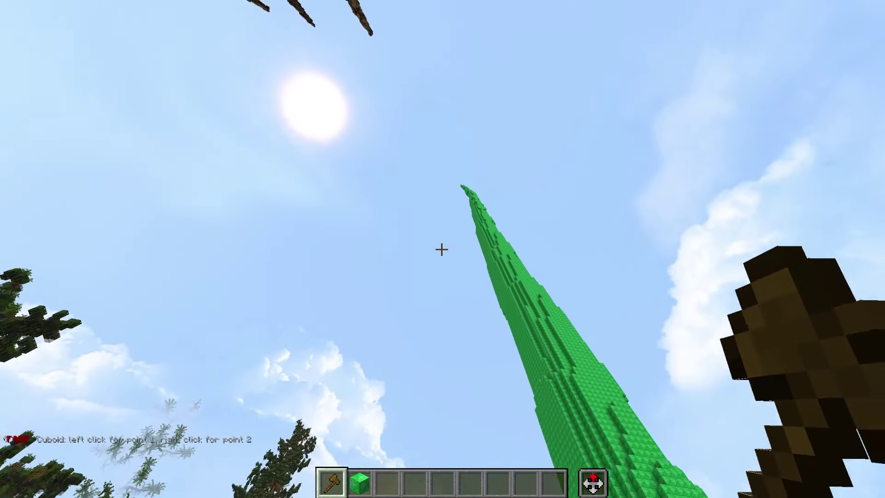
pyautogui.click(442, 250)
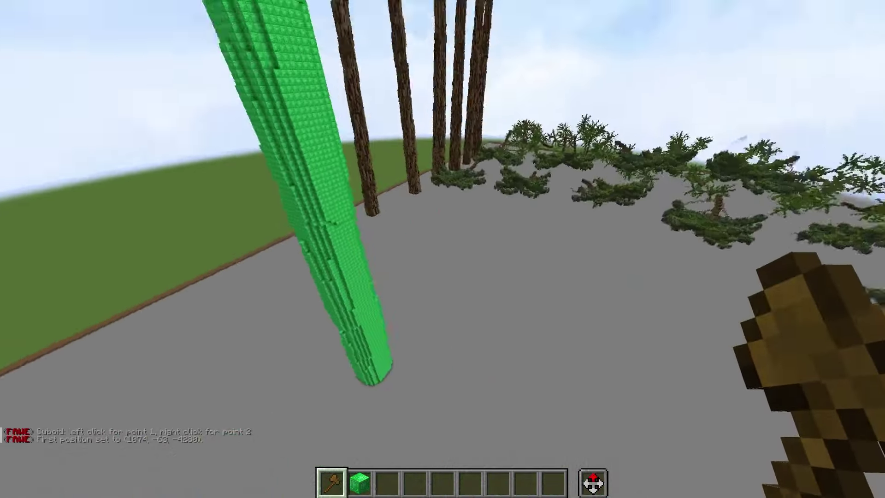
pyautogui.rightClick(442, 250)
pyautogui.rightClick(442, 249)
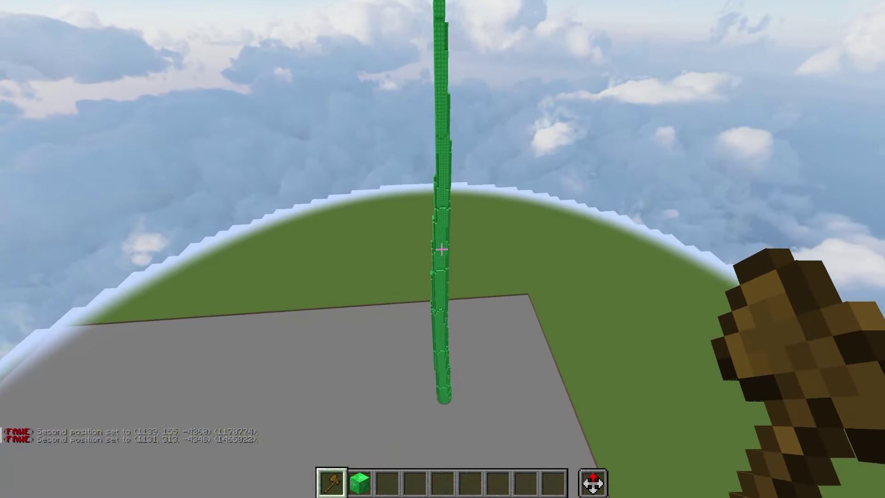
# - Take the goPaint feather in hand at the emerald trunk and enable the brush in its settings
pyautogui.press('3')
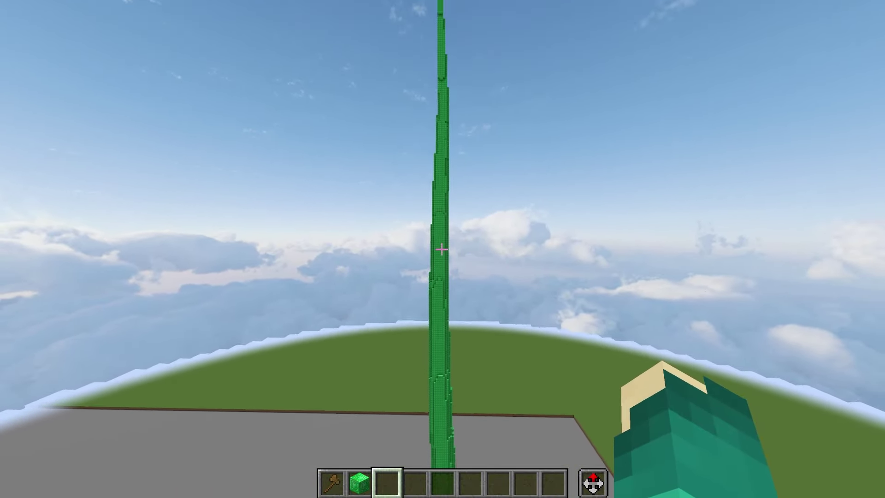
pyautogui.press('2')
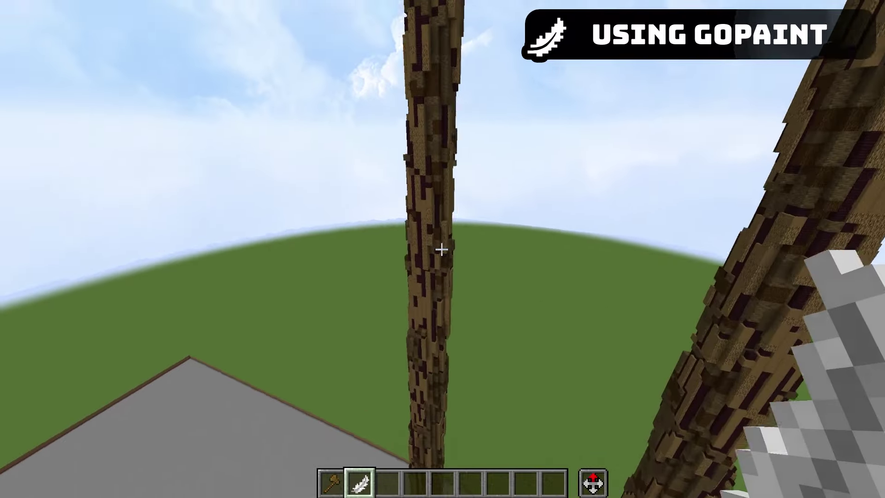
pyautogui.press('w')
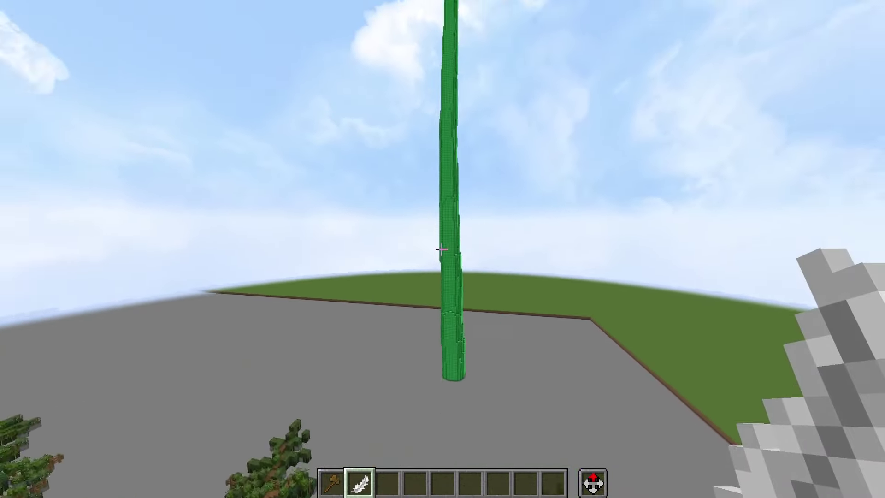
pyautogui.press('w')
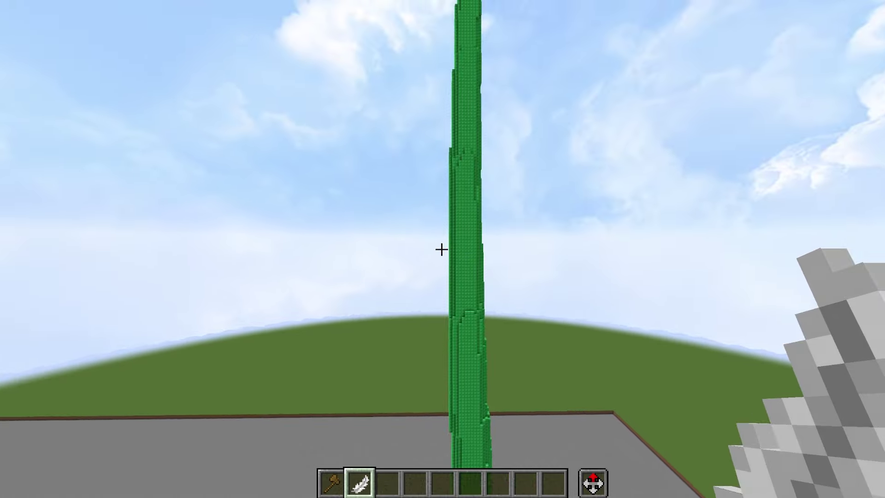
pyautogui.click(442, 250)
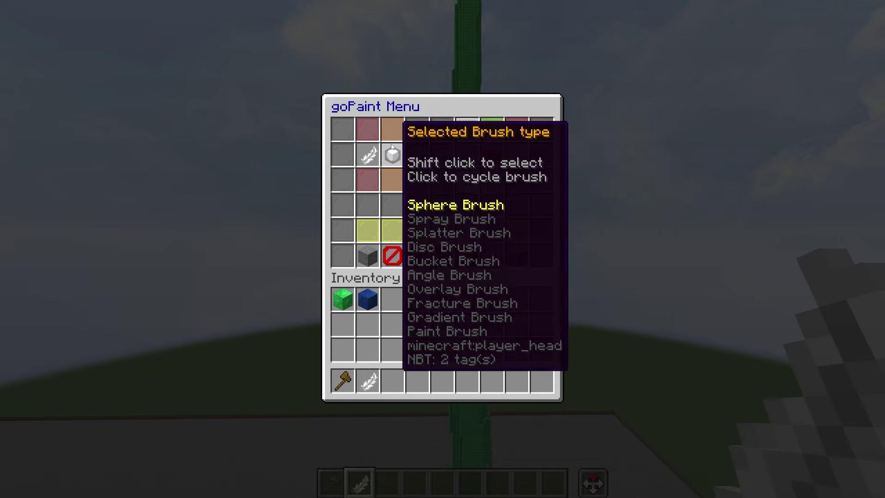
pyautogui.rightClick(371, 154)
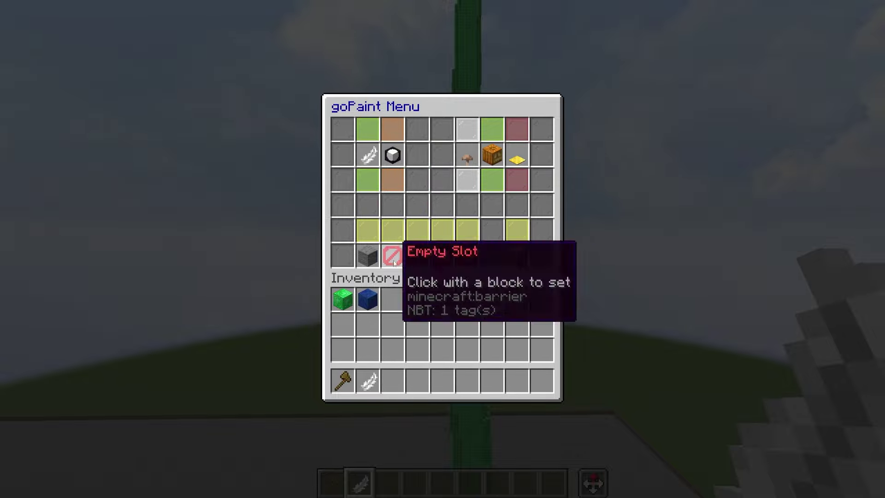
# - Configure a Spray Brush with lapis in slot 1, emerald as the mask block, a reduced place chance, brush size 20 and surface mode enabled
pyautogui.click(372, 301)
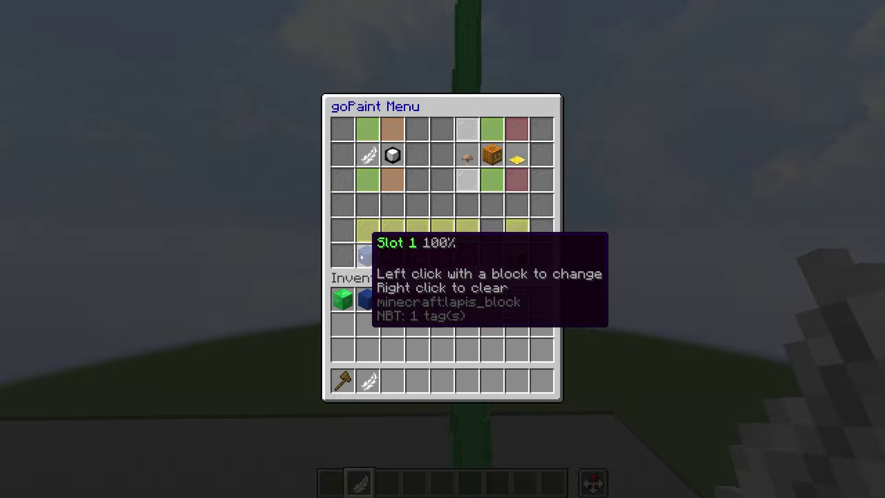
pyautogui.click(346, 299)
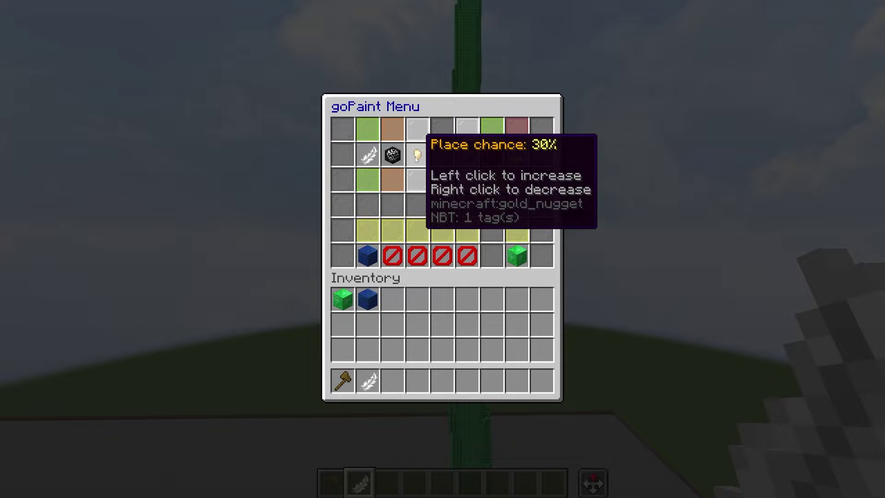
pyautogui.keyDown('shift'); pyautogui.click(464, 159); pyautogui.keyUp('shift')
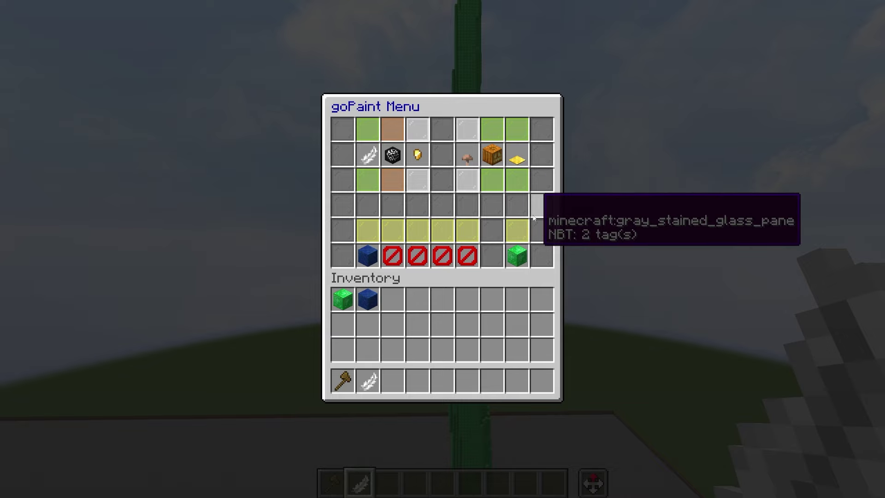
pyautogui.press('Escape')
# - Disable the global mask with the /gmask command
pyautogui.write('/gmask')
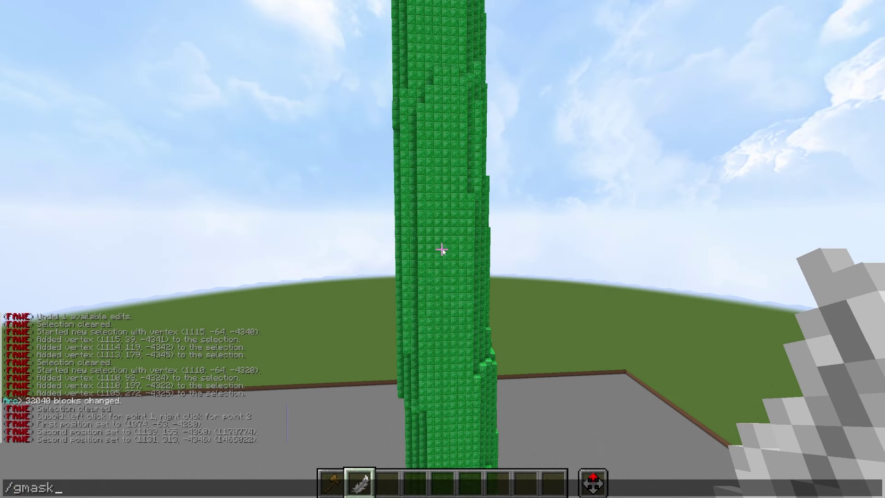
pyautogui.press('Return')
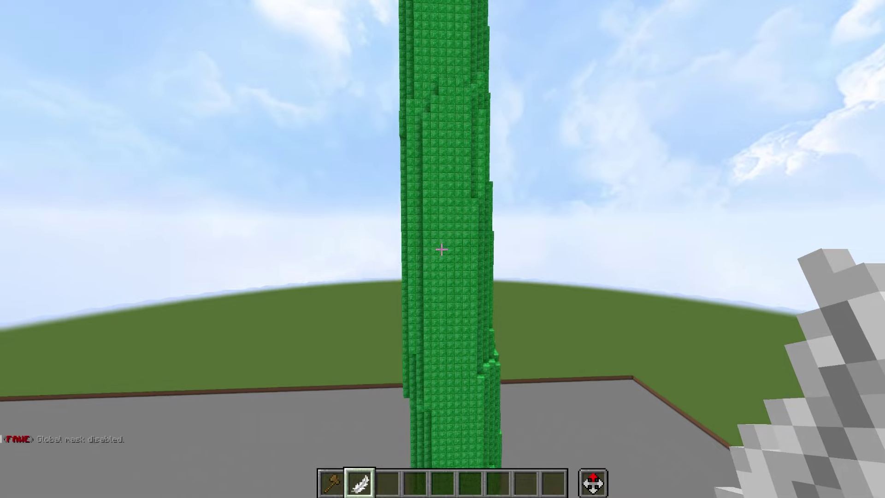
# - Try spraying lapis blocks onto the trunk's emerald surface, and undo the strokes
pyautogui.rightClick(442, 249)
pyautogui.press('space')
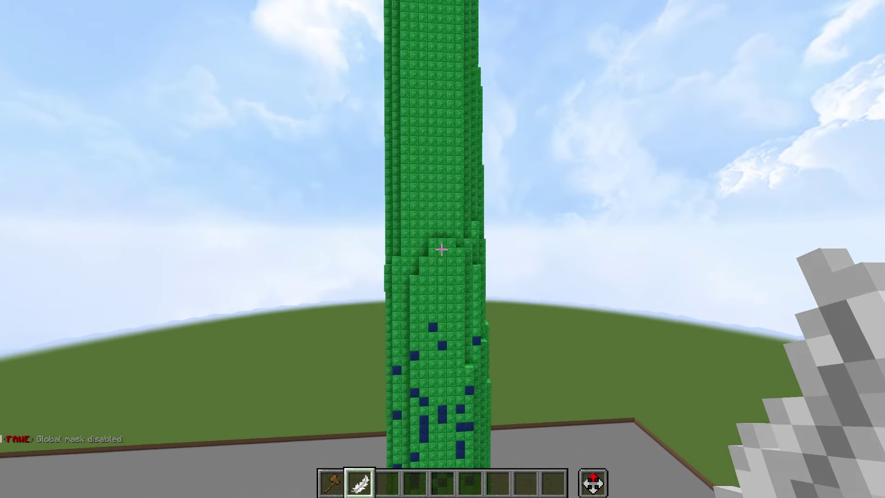
pyautogui.press('s')
pyautogui.rightClick(442, 249)
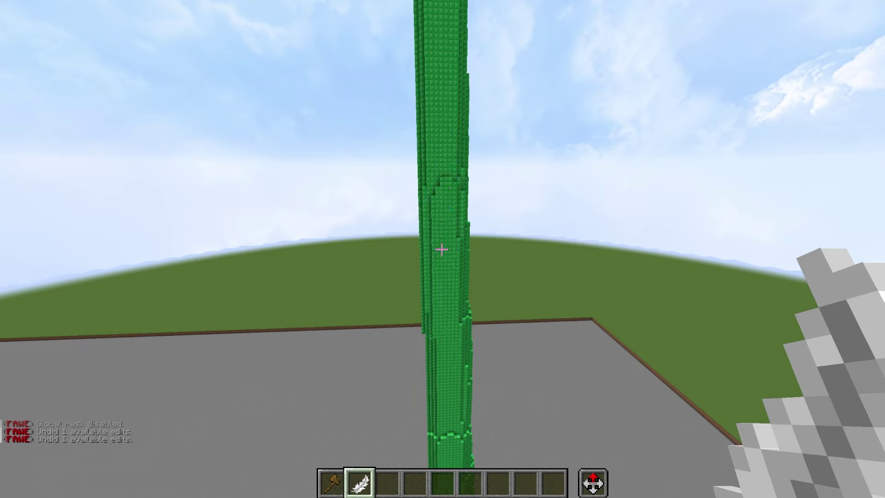
# - Increase the goPaint brush size by 10
pyautogui.click(442, 249)
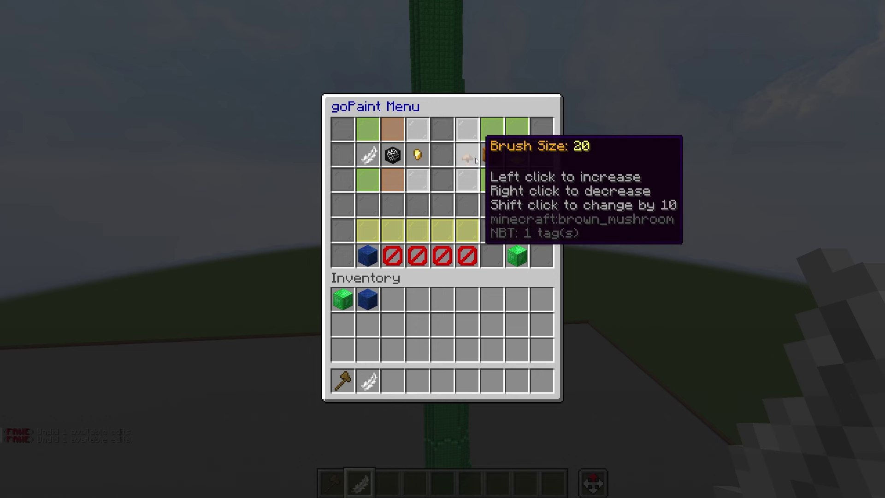
pyautogui.keyDown('shift'); pyautogui.click(469, 157); pyautogui.keyUp('shift')
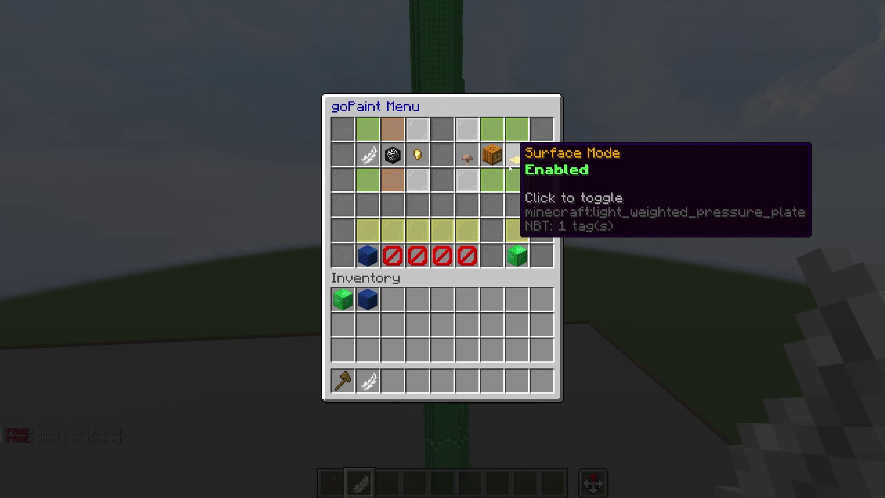
pyautogui.press('Escape')
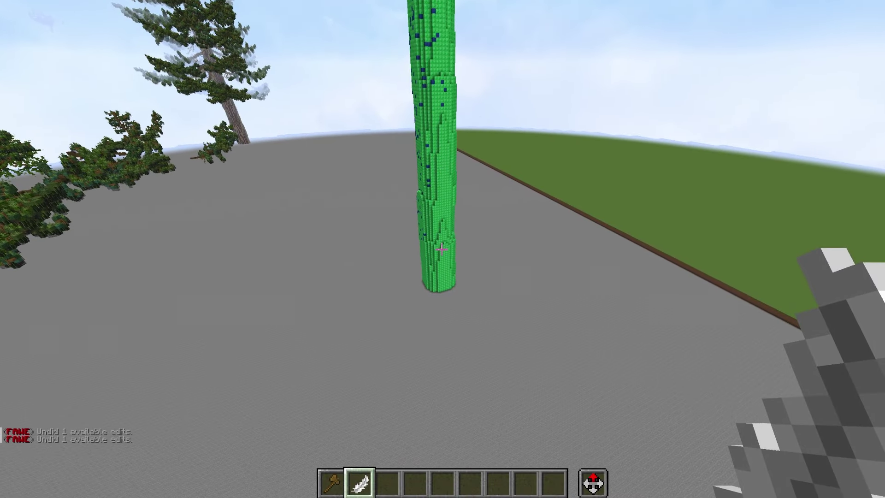
# - Spray scattered lapis blocks onto the lower trunk, circling it to cover several sides
pyautogui.rightClick(442, 249)
pyautogui.press('d')
pyautogui.press('d')
pyautogui.rightClick(441, 249)
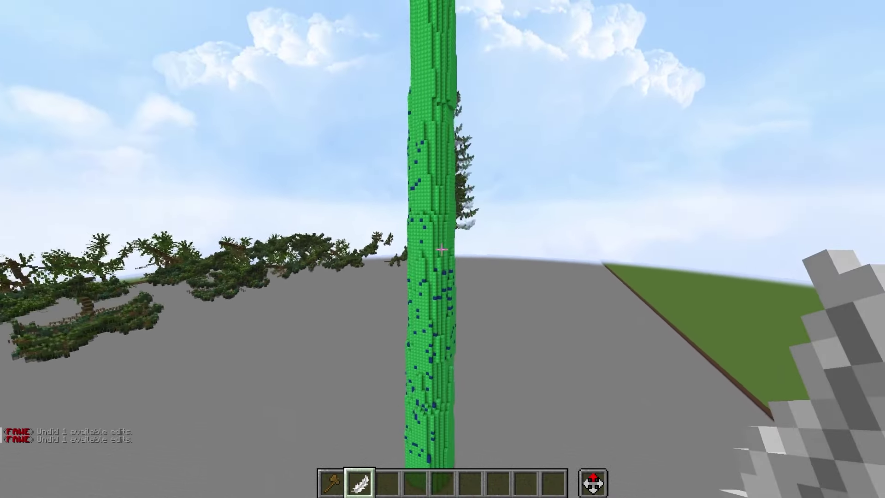
pyautogui.rightClick(442, 249)
pyautogui.press('d')
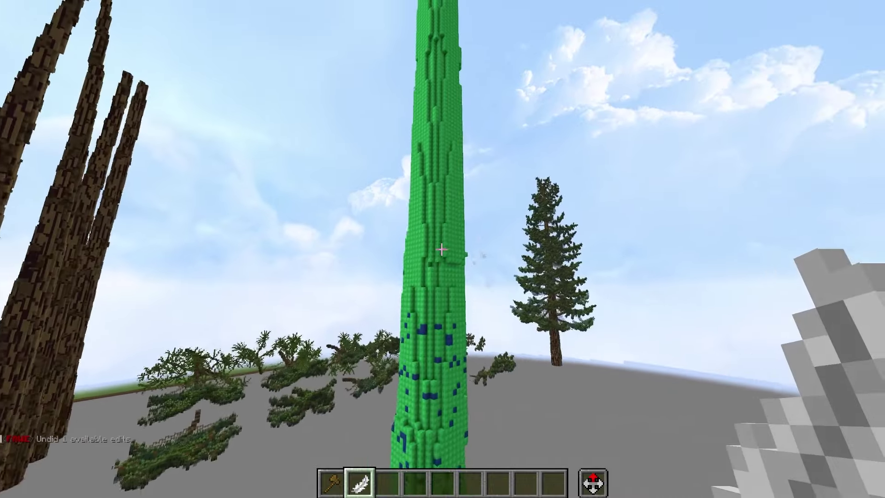
# - Spray scattered lapis blocks onto the middle section of the trunk, circling it to cover its other sides
pyautogui.press('d')
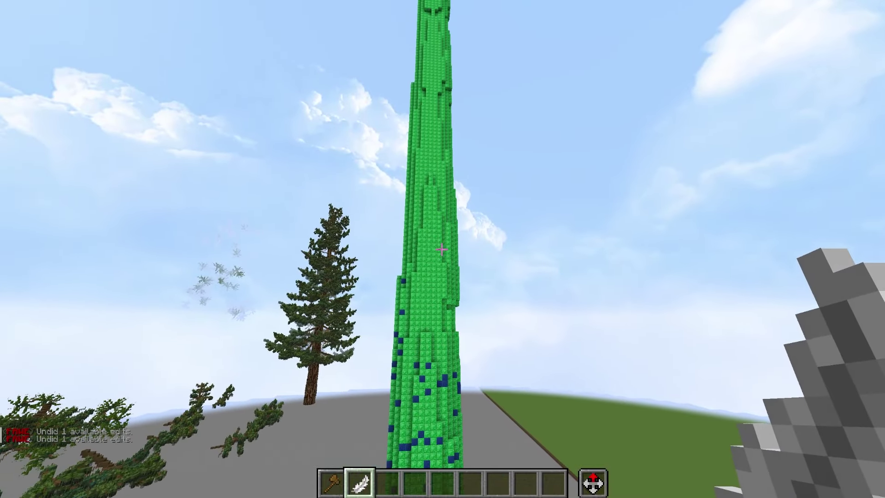
pyautogui.press('d')
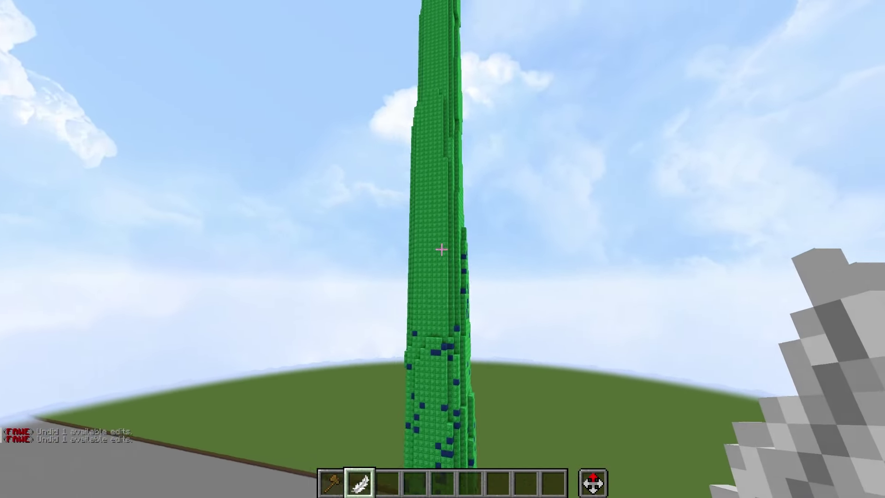
pyautogui.press('w')
pyautogui.press('a')
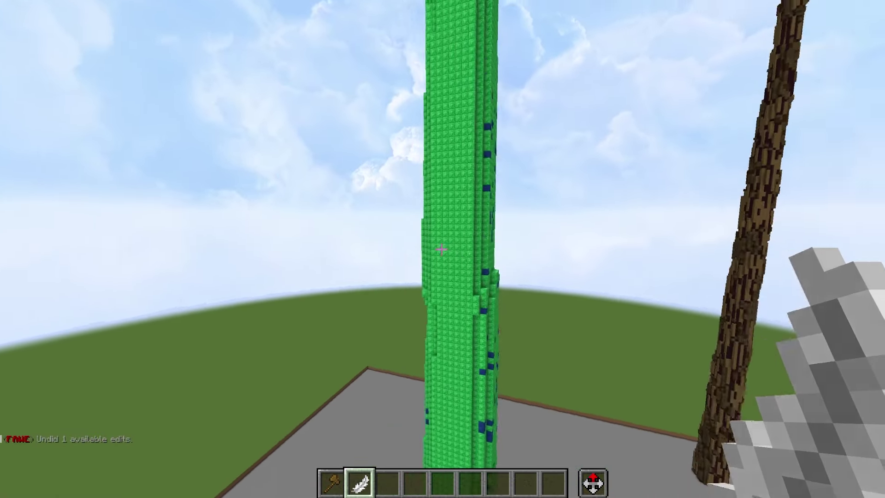
pyautogui.rightClick(441, 249)
pyautogui.press('a')
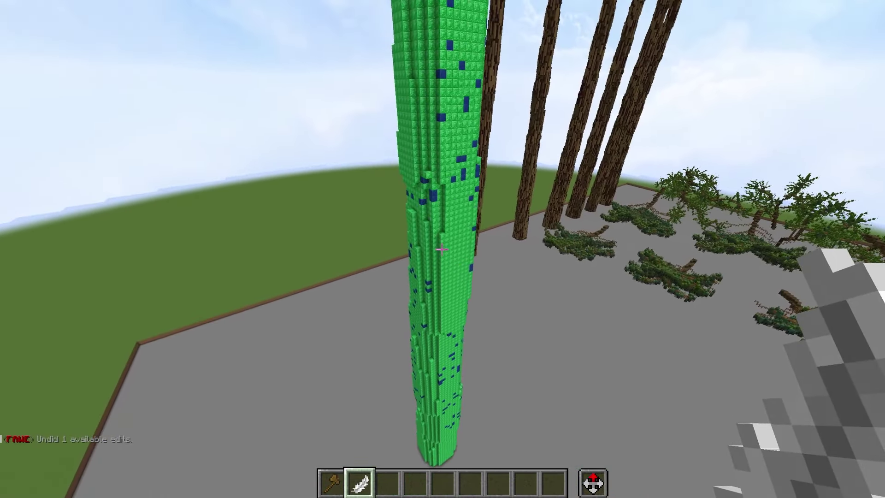
pyautogui.press('d')
pyautogui.press('s')
pyautogui.rightClick(442, 248)
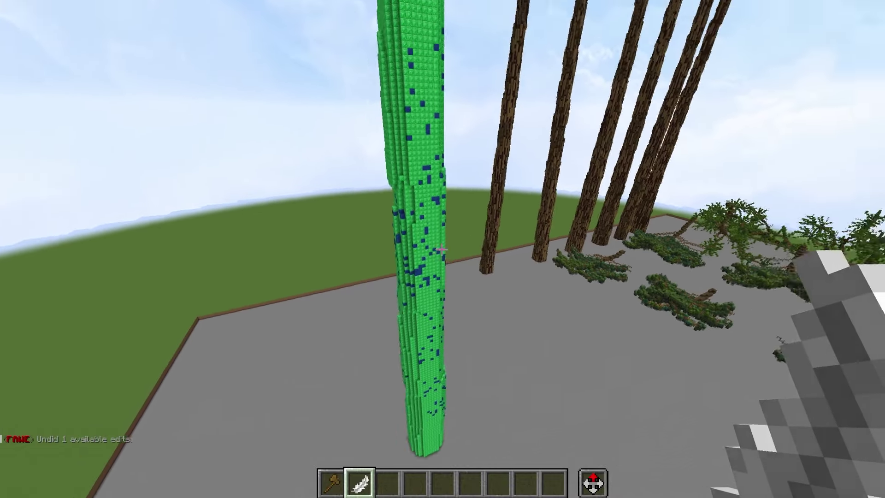
# - Fill sparse areas around the mid-trunk with scattered lapis, undoing unwanted strokes, and check the goPaint brush size
pyautogui.hotkey('ctrl', 'z')
pyautogui.press('a')
pyautogui.rightClick(442, 248)
pyautogui.press('a')
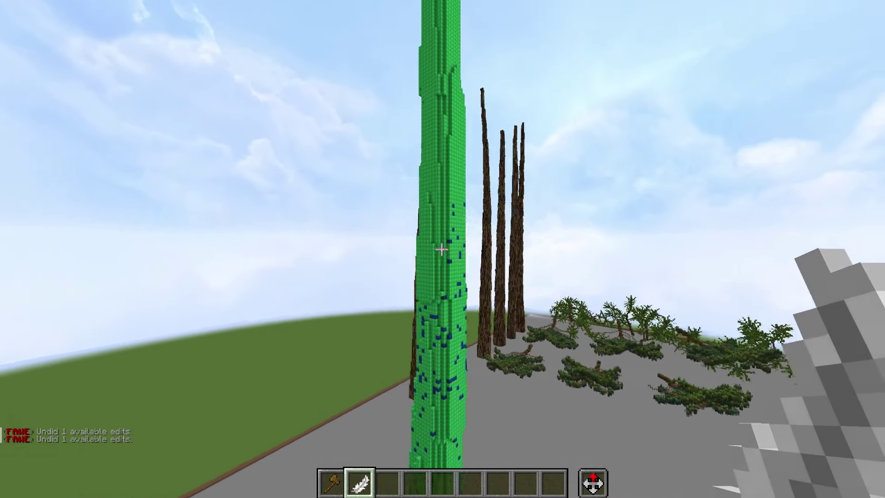
pyautogui.rightClick(442, 249)
pyautogui.hotkey('ctrl', 'z')
pyautogui.rightClick(442, 250)
pyautogui.click(442, 249)
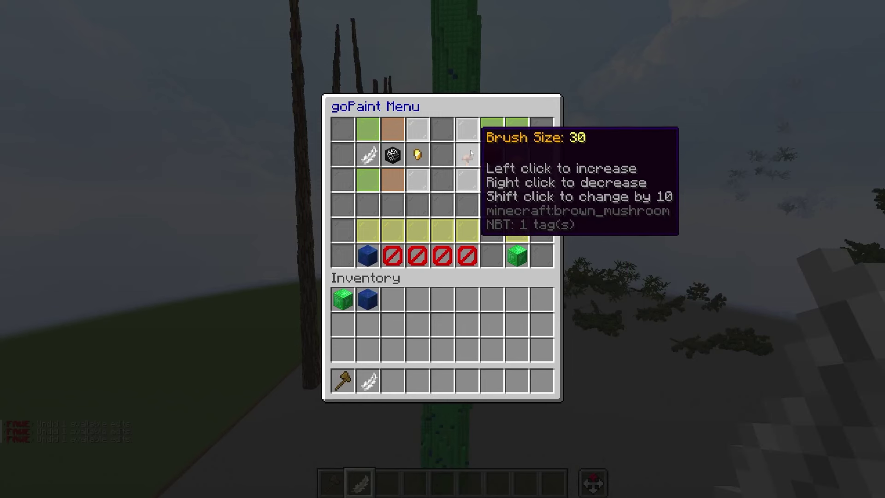
pyautogui.press('Escape')
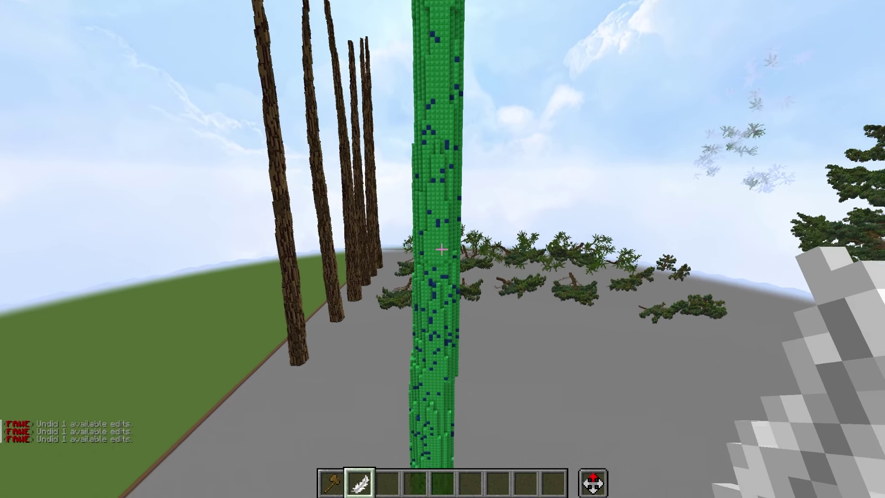
# - Spray scattered lapis onto the bare stretch between the speckled lower trunk and tip, and undo the last stroke
pyautogui.press('a')
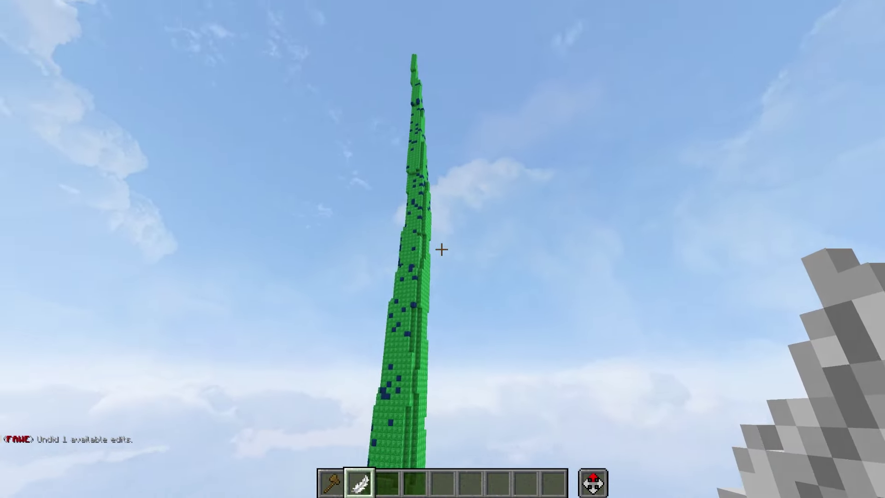
pyautogui.press('d')
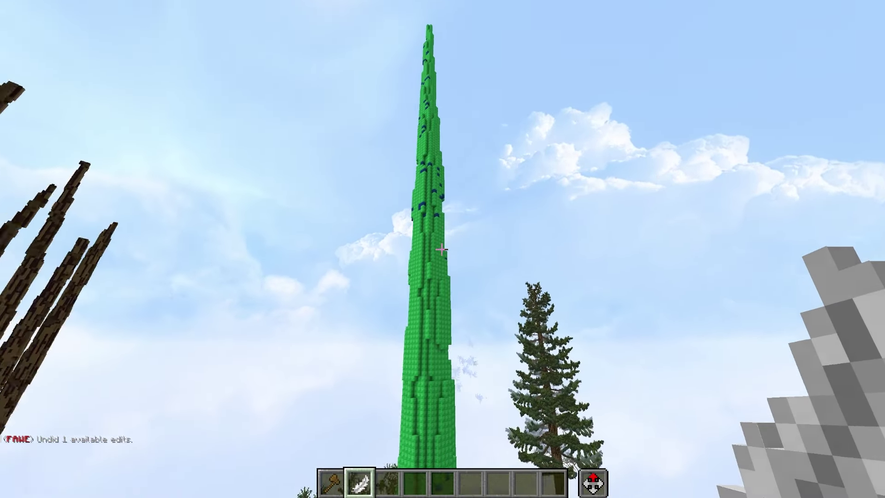
pyautogui.rightClick(442, 249)
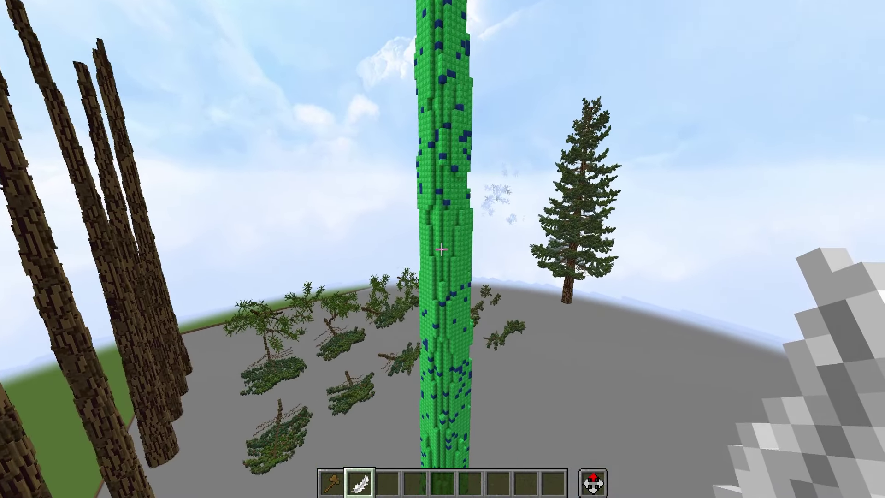
pyautogui.press('d')
pyautogui.rightClick(441, 249)
pyautogui.press('a')
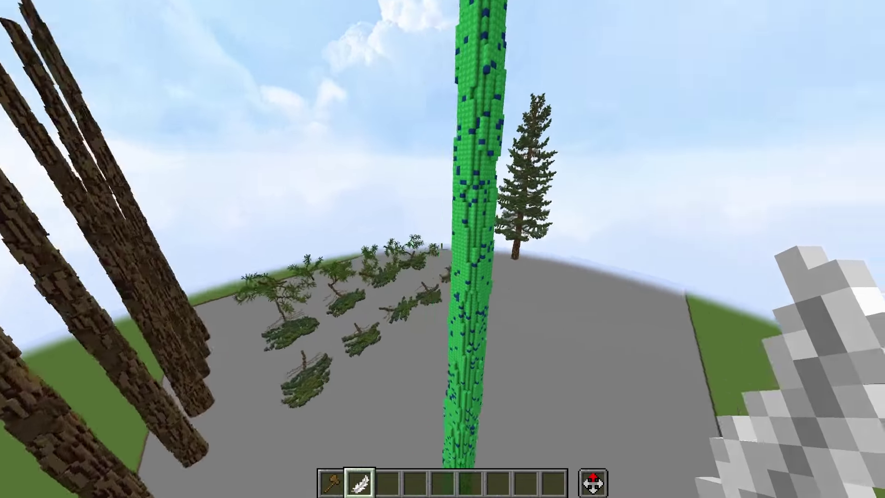
pyautogui.press('d')
pyautogui.rightClick(441, 249)
pyautogui.hotkey('ctrl', 'z')
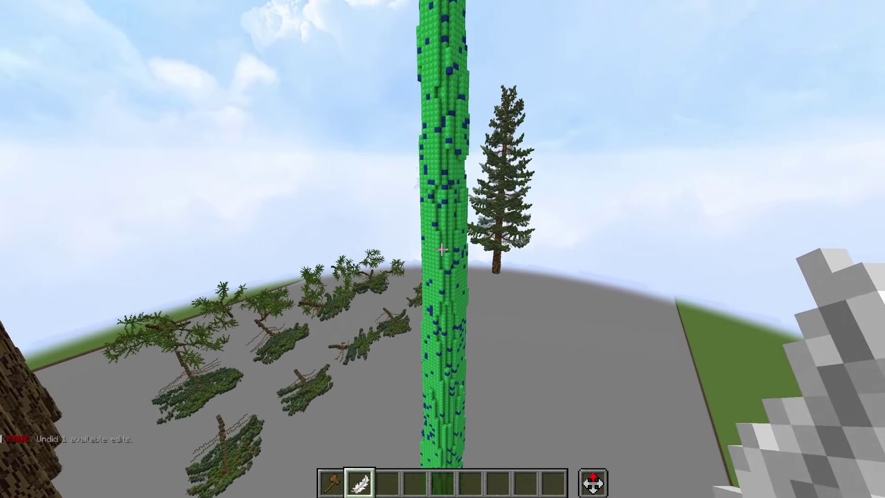
pyautogui.click(442, 249)
pyautogui.press('Escape')
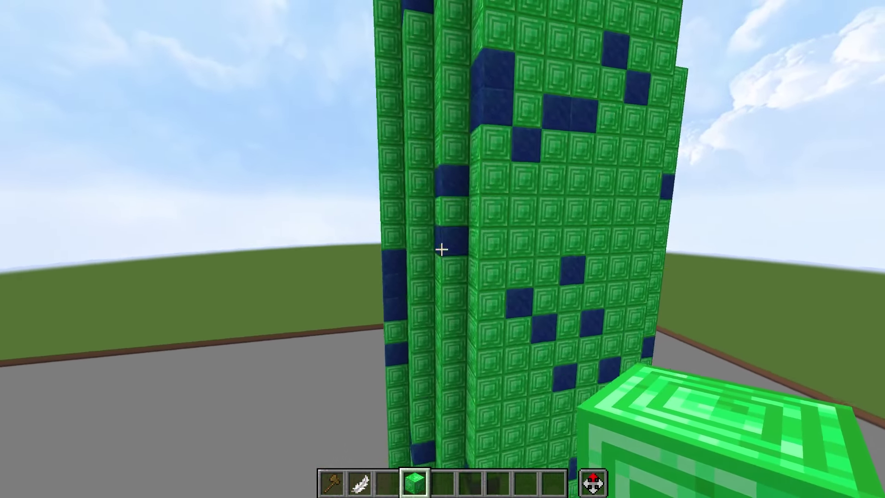
# - Break up clustered lapis on the trunk by replacing individual lapis blocks with emerald blocks
pyautogui.rightClick(442, 249)
pyautogui.click(442, 249)
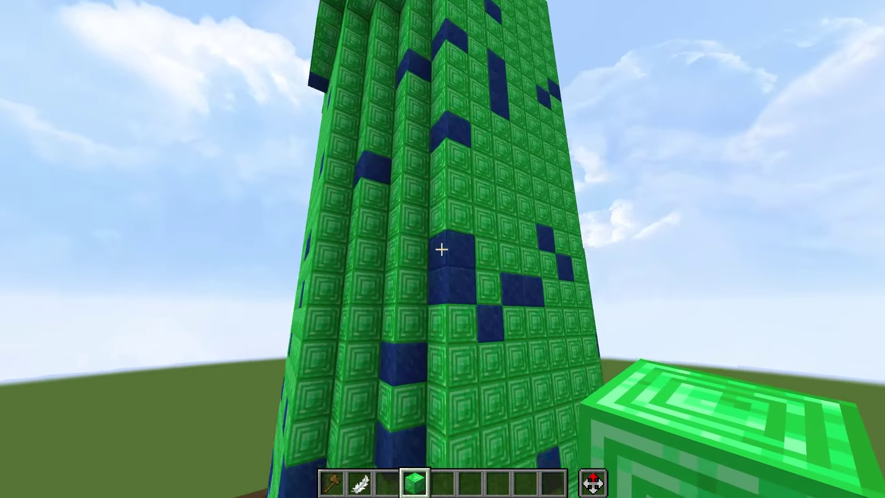
pyautogui.click(442, 249)
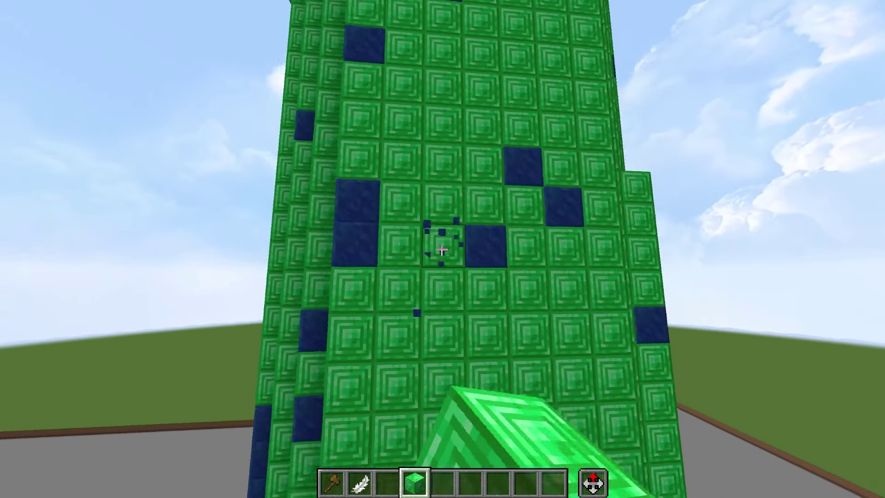
pyautogui.press('s')
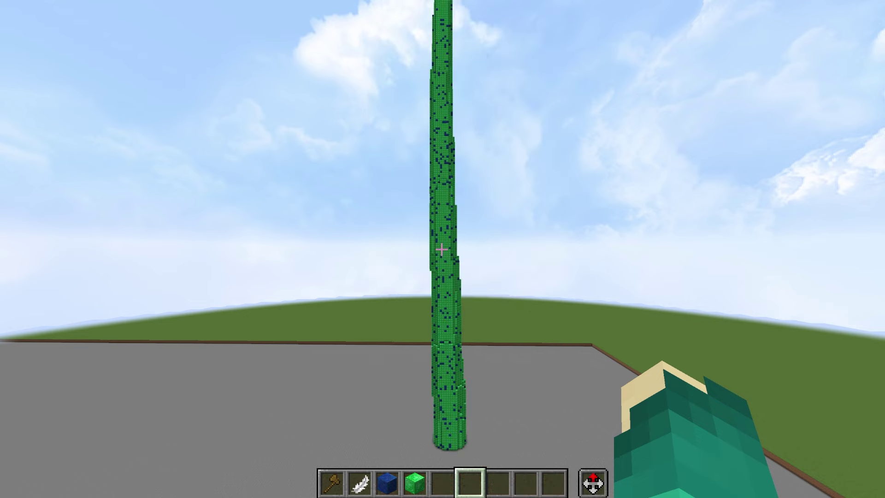
# - Restrict edits to emerald blocks by setting the global mask with /gmask 133
pyautogui.press('d')
pyautogui.press('w')
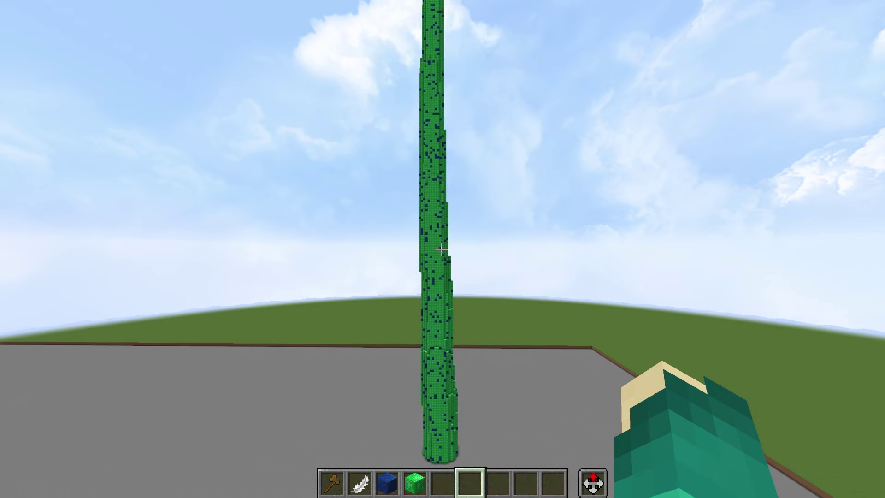
pyautogui.press('/')
pyautogui.write('gmask !')
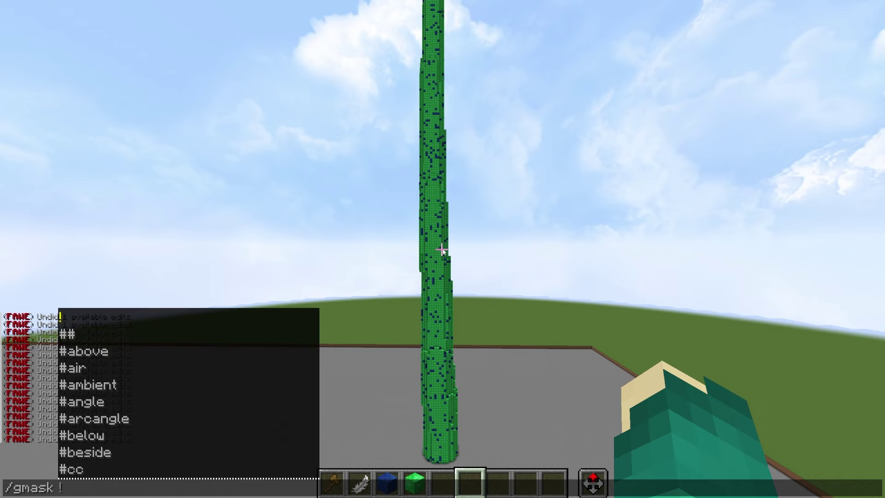
pyautogui.press('BackSpace')
pyautogui.write('133')
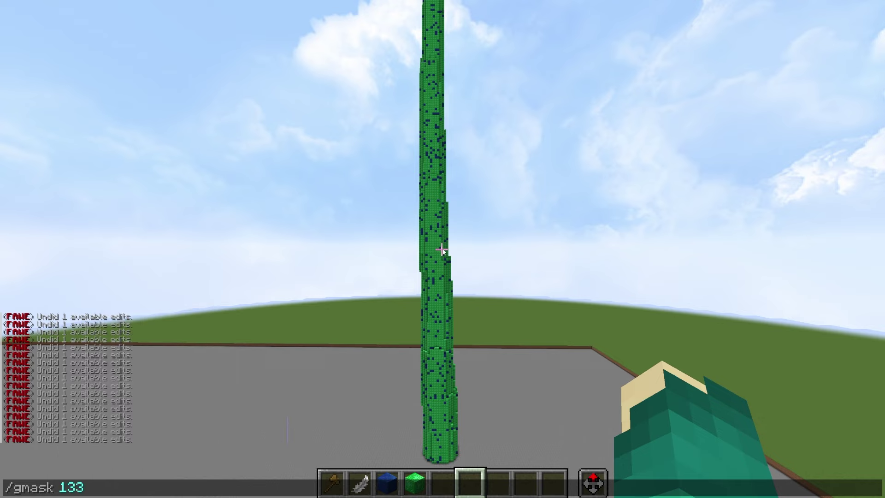
pyautogui.press('Return')
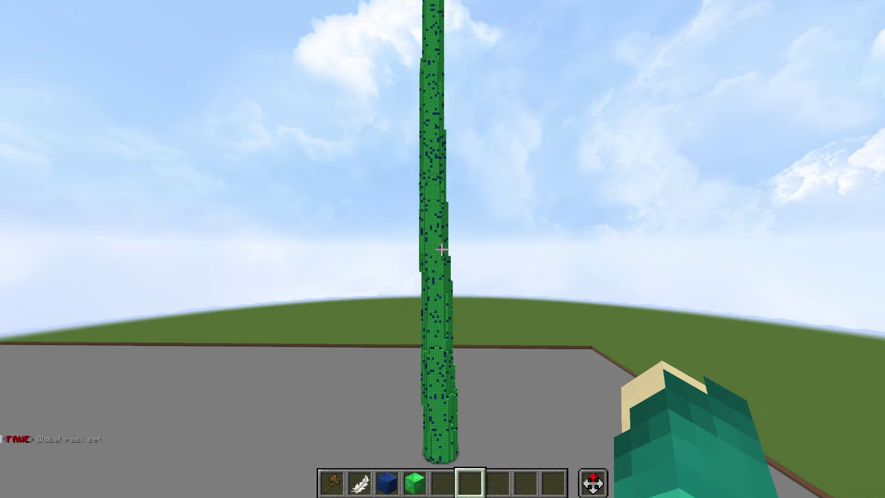
# - Try extending the lapis spots downward with the command //rep <22 22, and undo the replacement
pyautogui.press('/')
pyautogui.write('/repl')
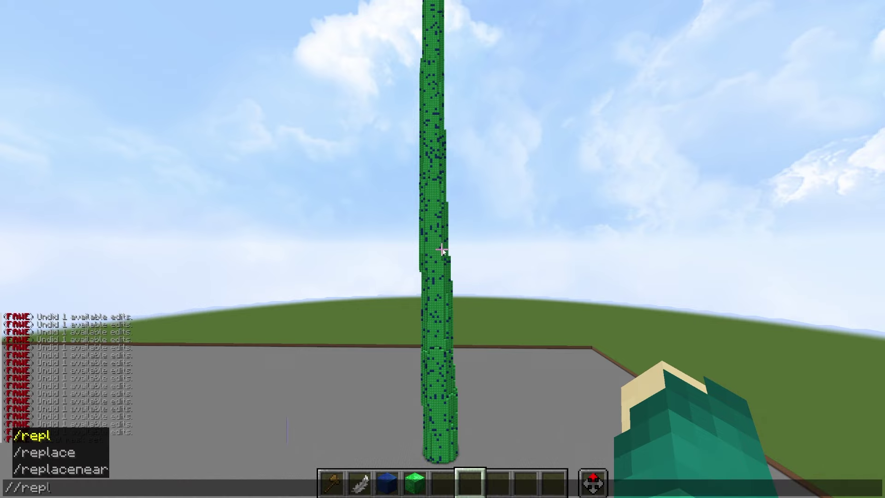
pyautogui.press('BackSpace')
pyautogui.write('!')
pyautogui.press('BackSpace')
pyautogui.write('<')
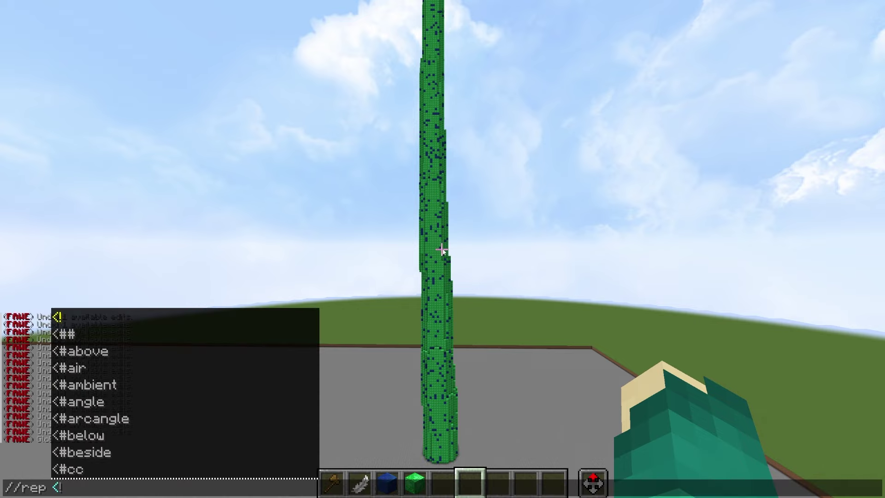
pyautogui.write('22 22')
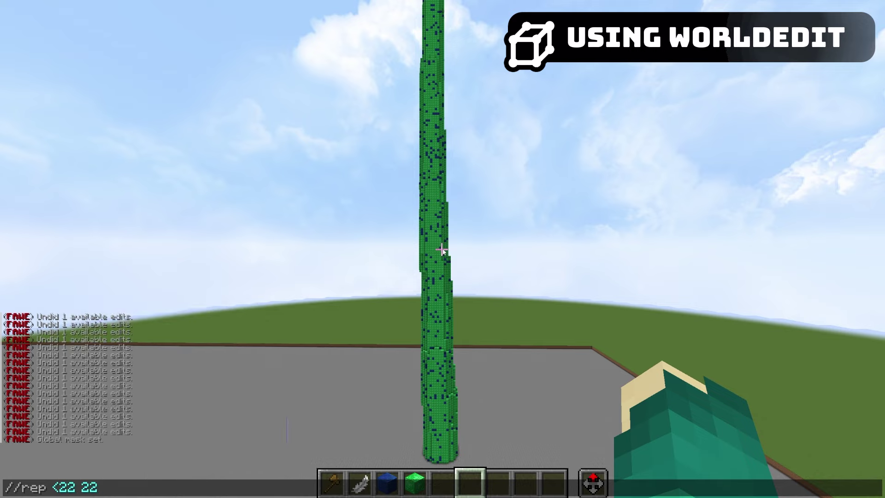
pyautogui.press('Return')
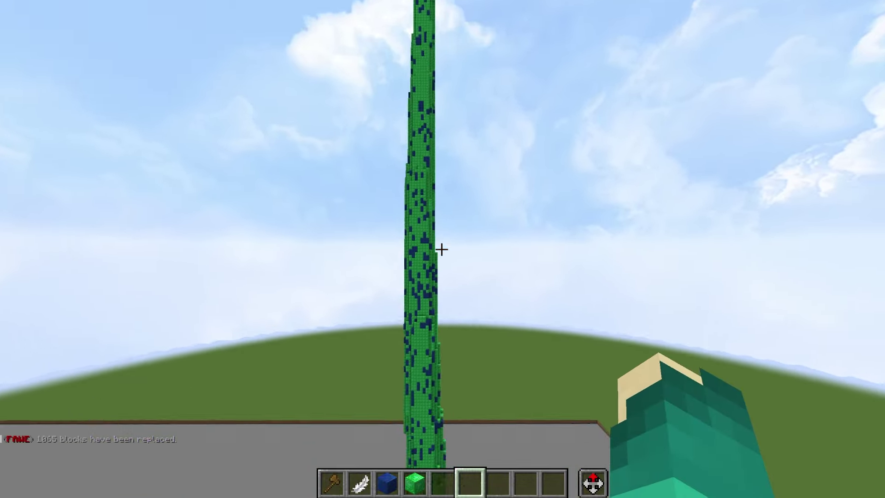
pyautogui.press('space')
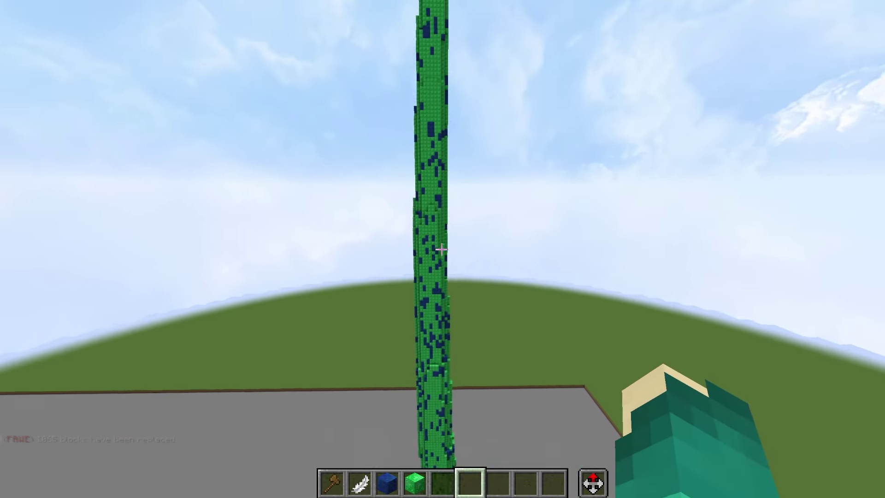
pyautogui.hotkey('ctrl', 'z')
# - Swap lapis blocks that sit side by side in horizontal rows on the trunk for emerald blocks
pyautogui.press('w')
pyautogui.scroll(4, 442, 249)
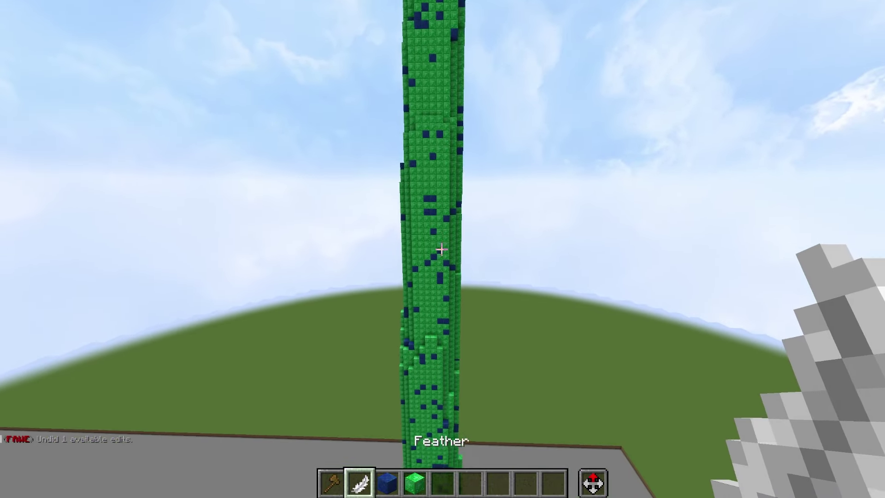
pyautogui.press('4')
pyautogui.press('w')
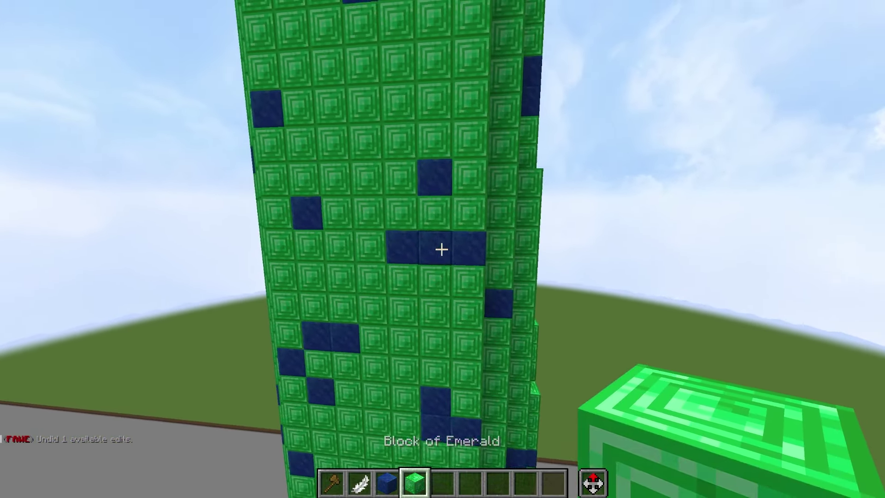
pyautogui.click(442, 249)
pyautogui.click(442, 249)
pyautogui.press('s')
pyautogui.press('shift')
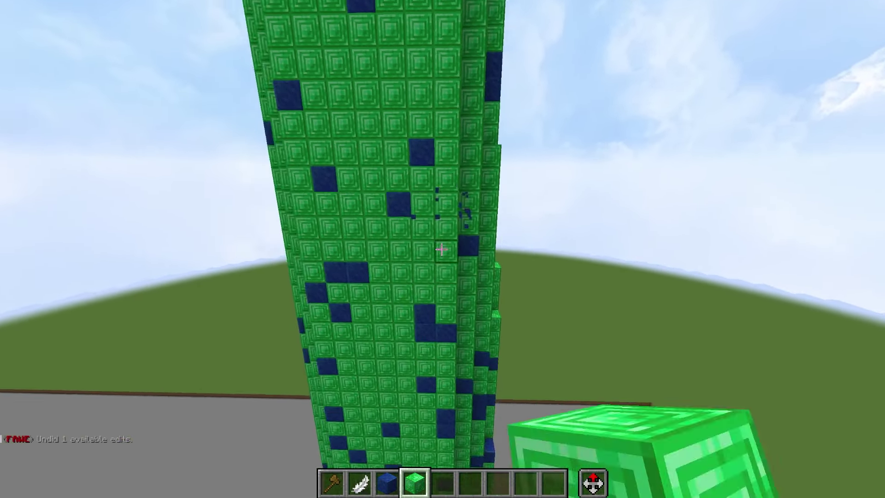
pyautogui.press('w')
pyautogui.press('s')
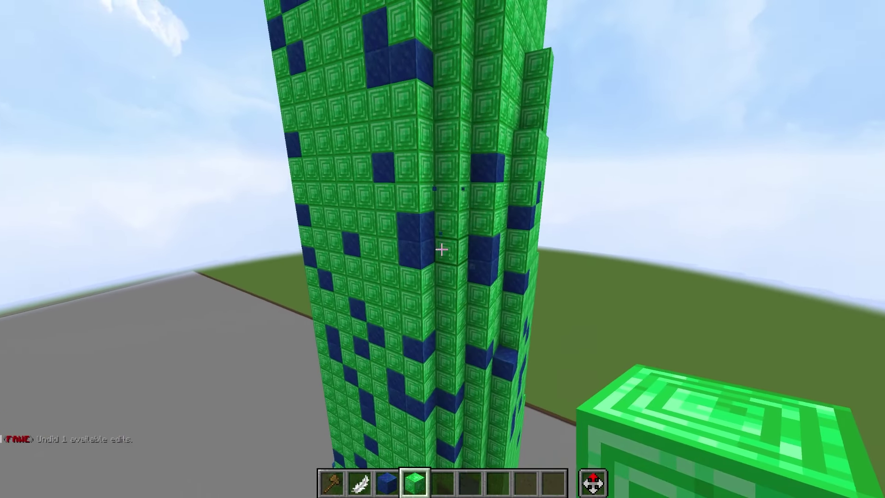
# - Stretch the lapis spots into long vertical streaks by running //rep <22 22 four times in a row
pyautogui.press('/')
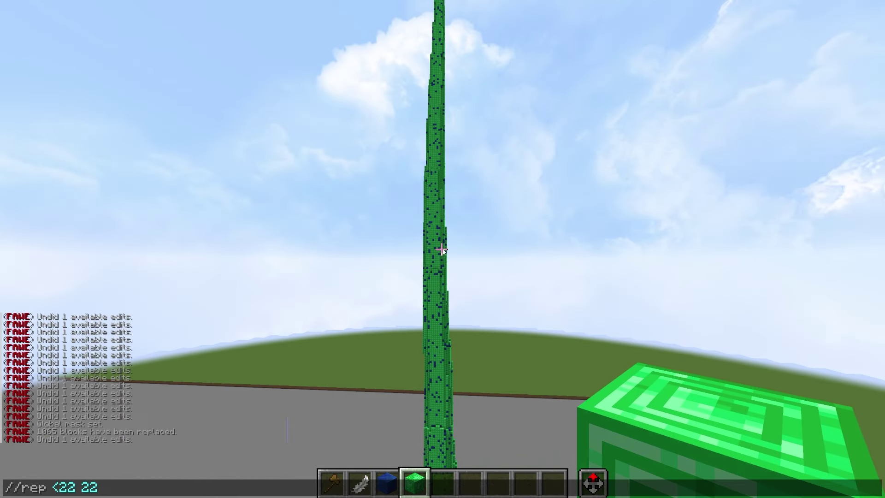
pyautogui.press('Return')
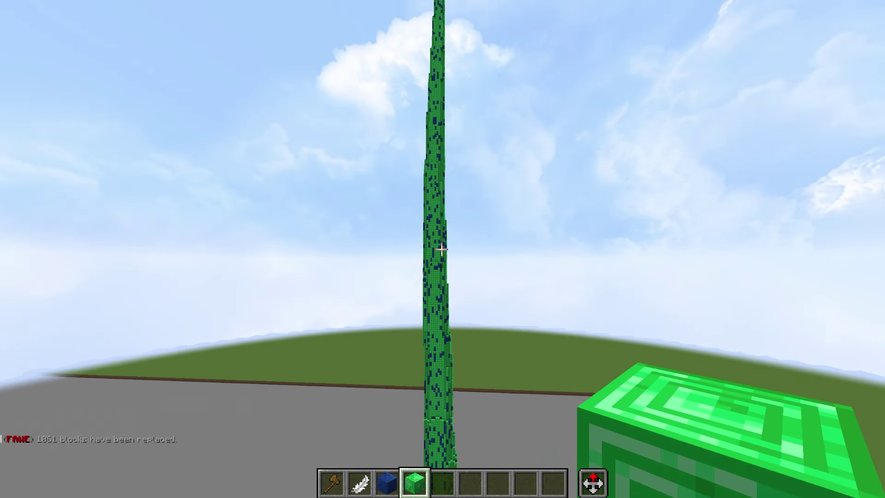
pyautogui.press('/')
pyautogui.press('Up')
pyautogui.press('Return')
pyautogui.press('/')
pyautogui.press('Return')
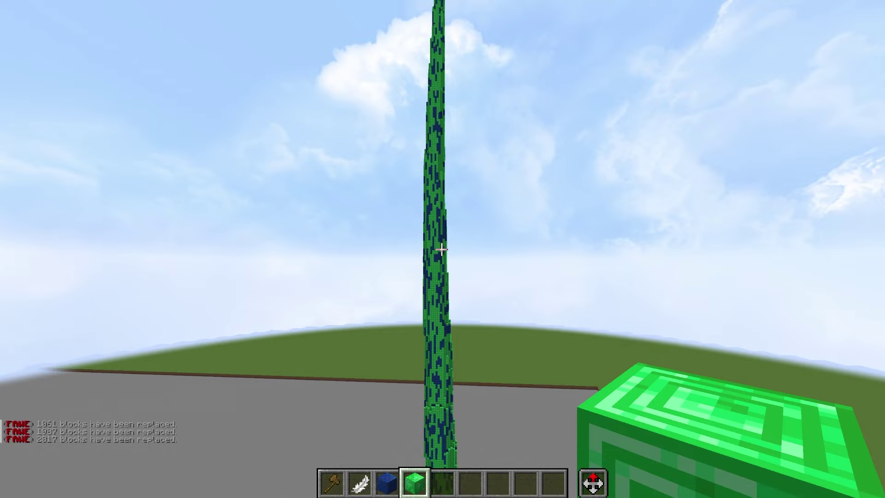
pyautogui.press('/')
pyautogui.press('Return')
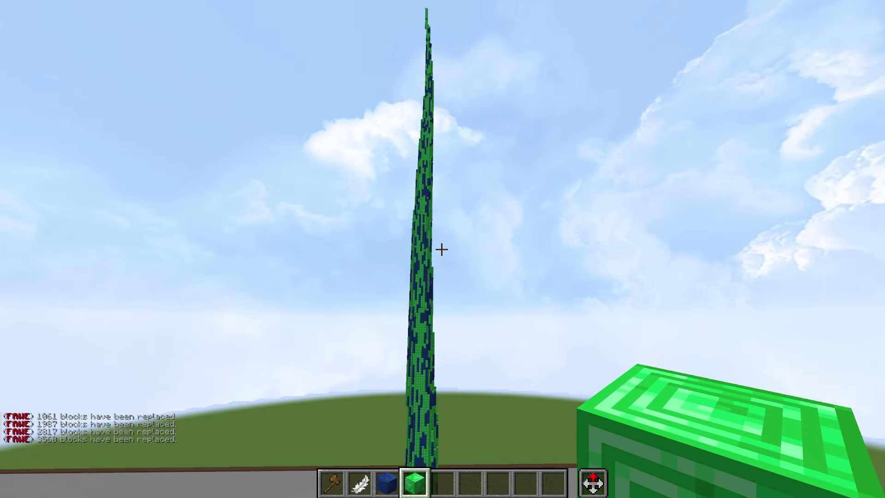
pyautogui.press('a')
pyautogui.press('w')
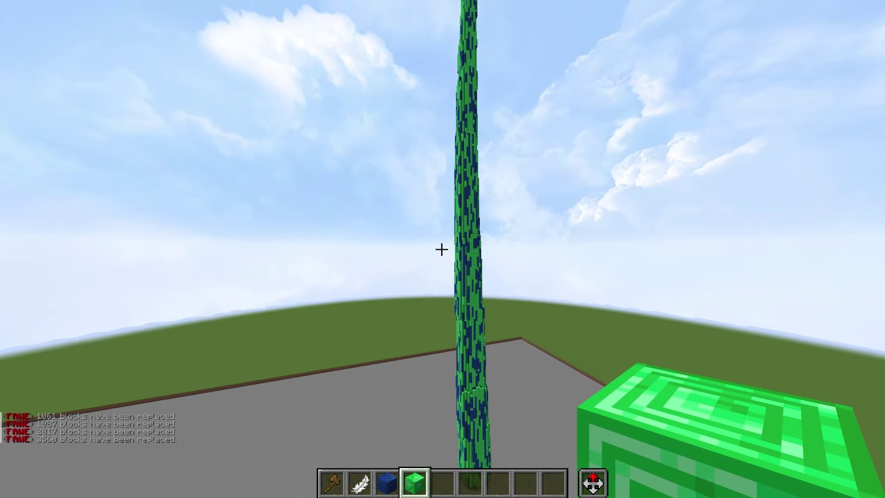
# - Swap a few lapis blocks inside a wide blue patch low on the trunk for emerald blocks
pyautogui.press('a')
pyautogui.press('w')
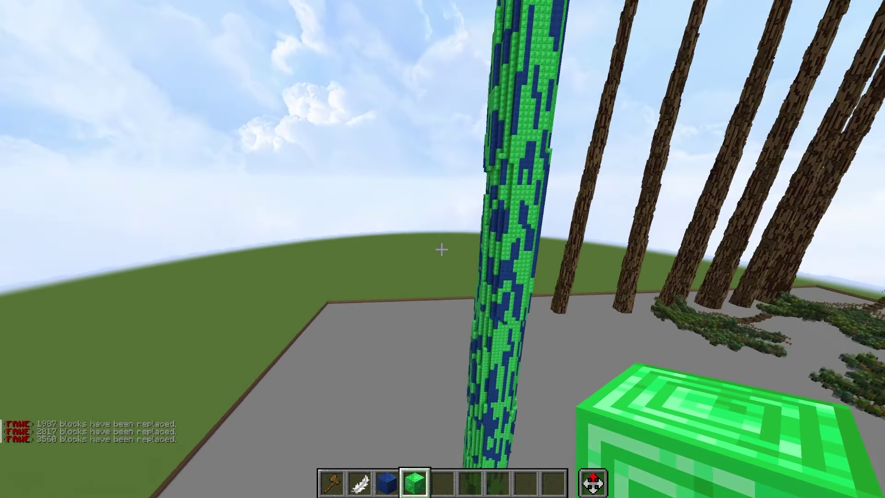
pyautogui.press('s')
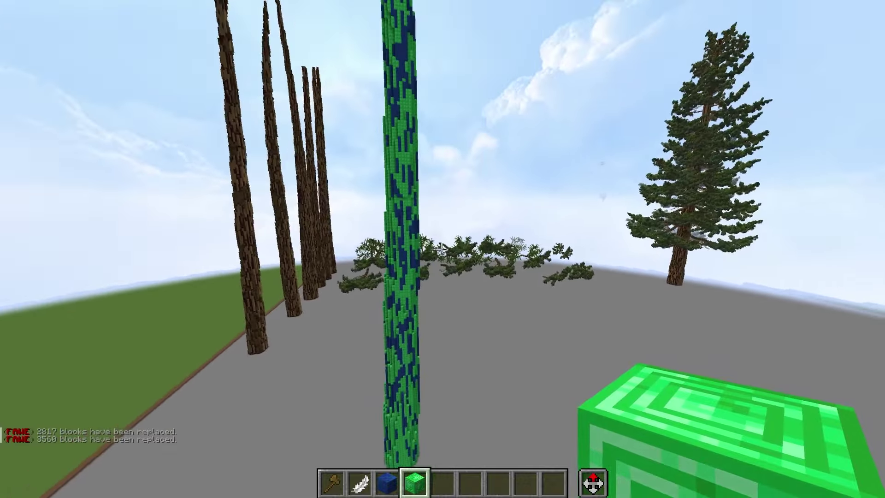
pyautogui.press('w')
pyautogui.press('d')
pyautogui.press('w')
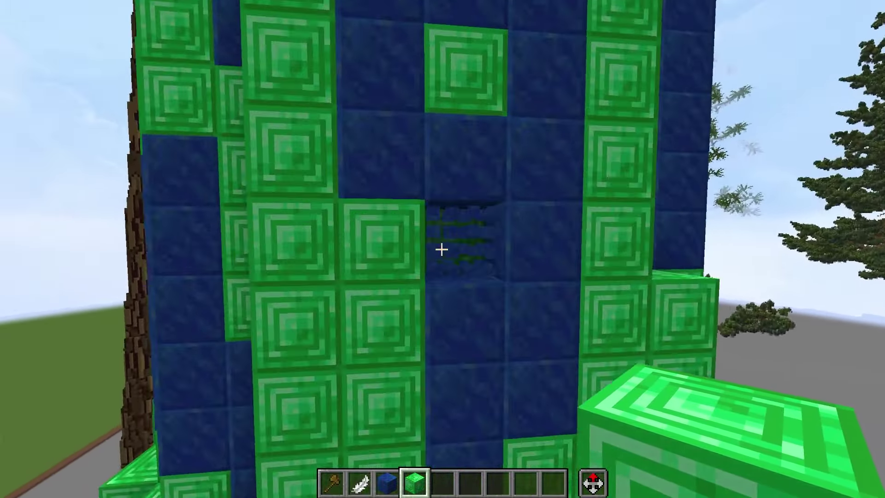
pyautogui.rightClick(442, 250)
pyautogui.click(441, 248)
pyautogui.rightClick(442, 249)
pyautogui.press('s')
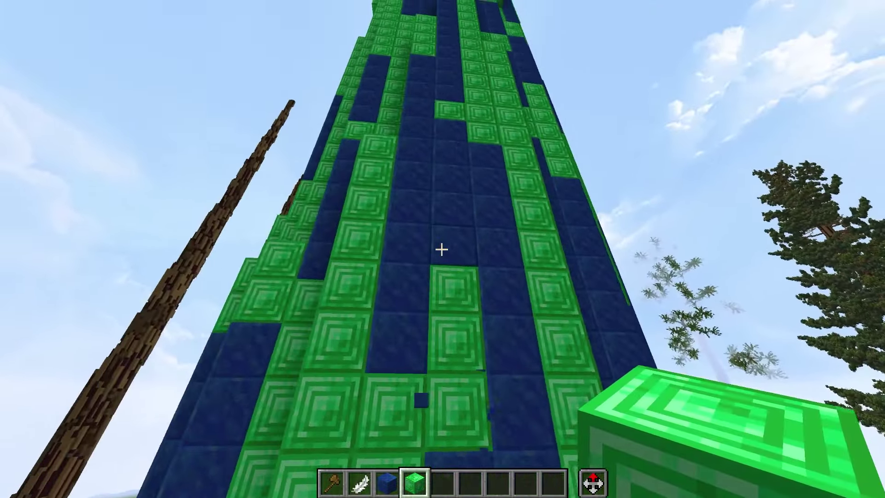
pyautogui.press('s')
pyautogui.press('d')
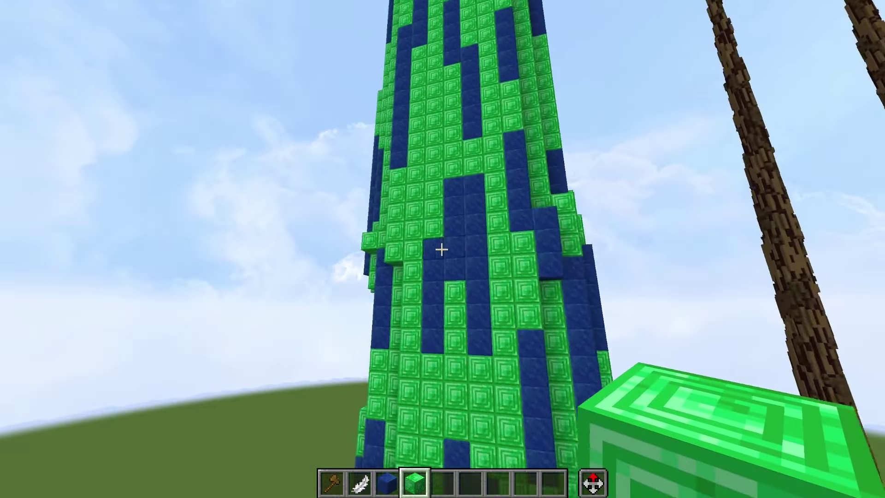
pyautogui.press('s')
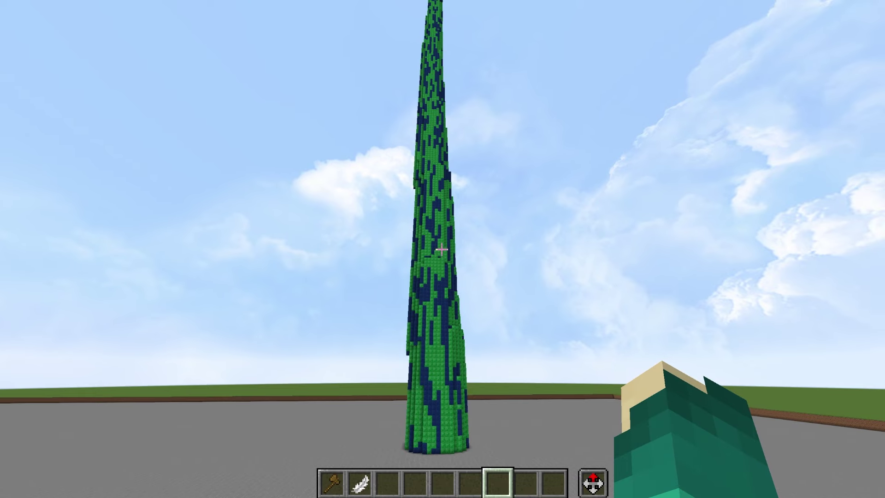
# - Restrict edits to emerald blocks adjacent to lapis by setting the global mask with /gmask ~22&133
pyautogui.press('/')
pyautogui.write('gmask')
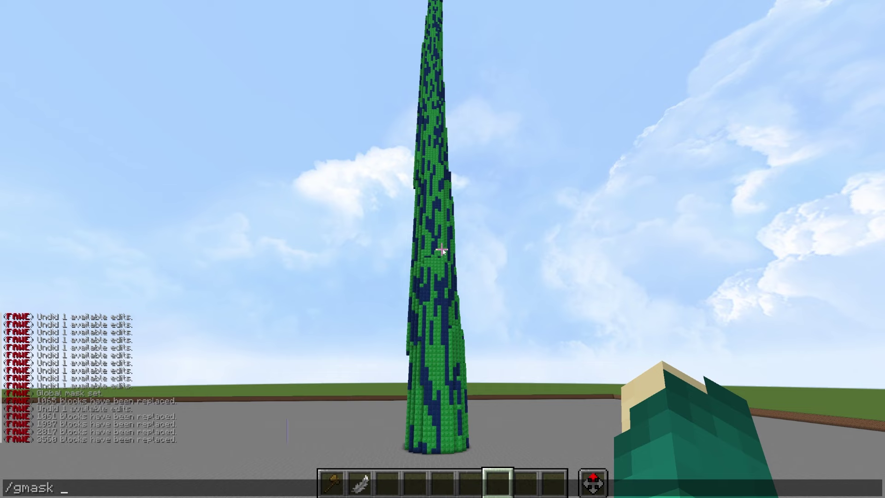
pyautogui.write(' !')
pyautogui.press('BackSpace')
pyautogui.write('~22')
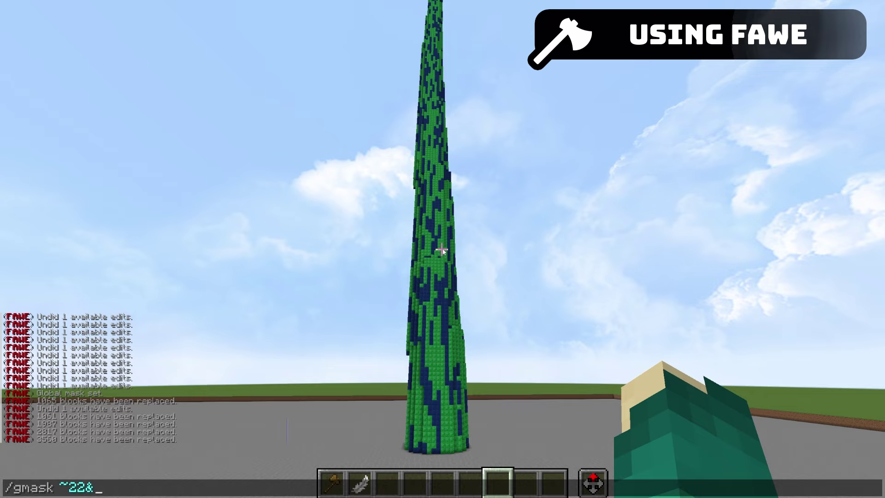
pyautogui.write('&133')
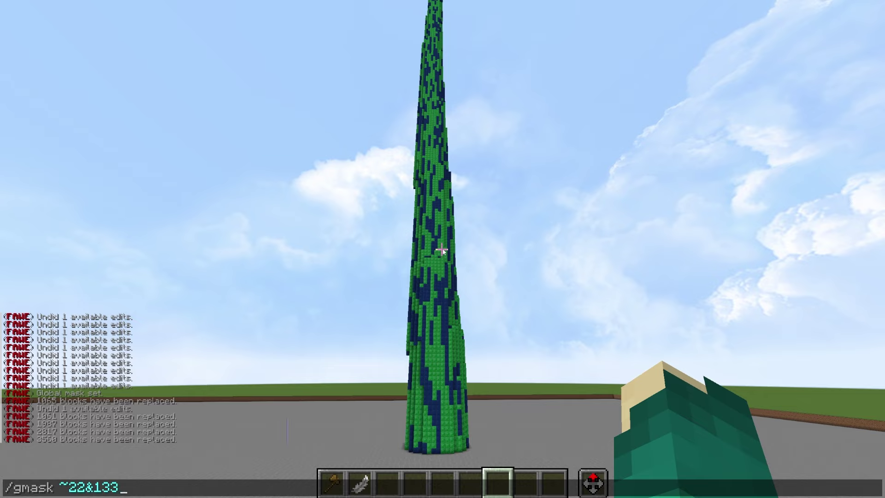
pyautogui.press('Return')
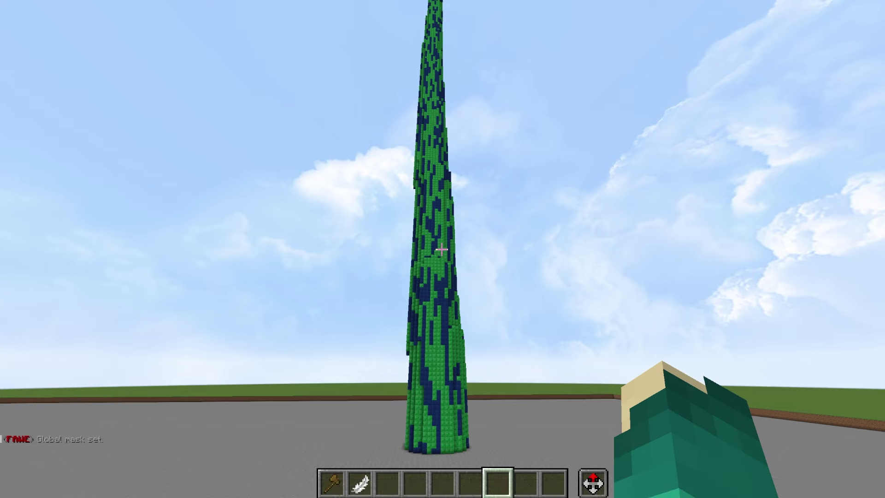
# - Replace the masked emerald blocks beside the lapis streaks with walls using //rep nether_brick_wall
pyautogui.press('/')
pyautogui.write('/rep ')
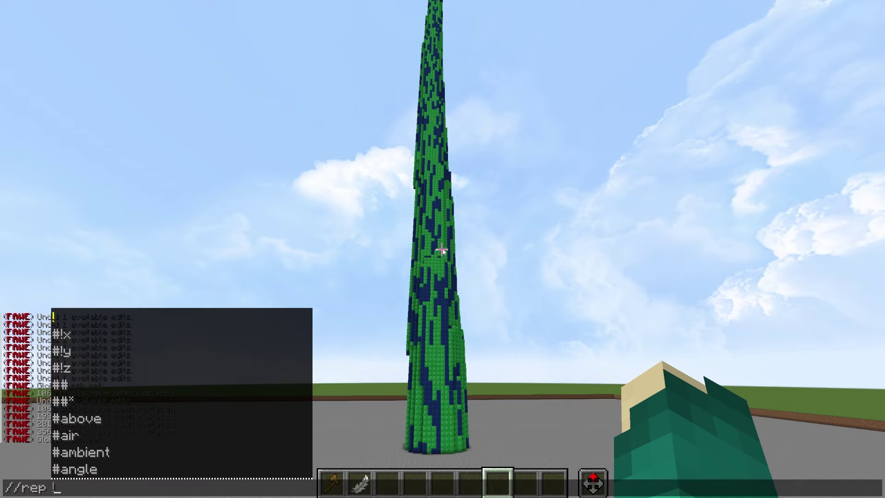
pyautogui.write('nether_brick_wall')
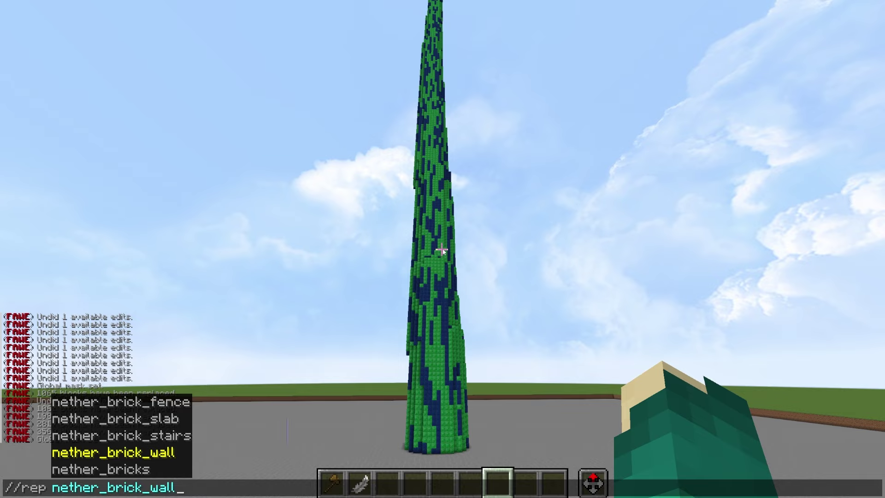
pyautogui.press('Return')
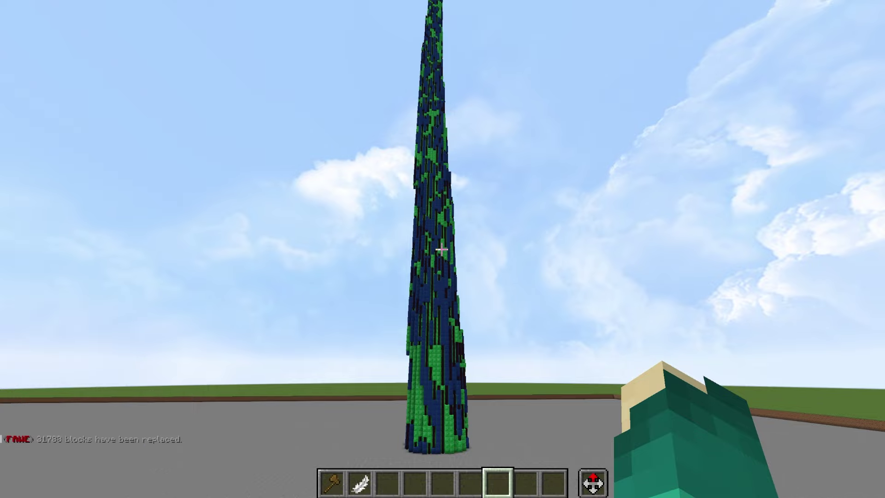
# - Examine the nether brick walls between the lapis streaks around the trunk, from close up and from a distance
pyautogui.press('s')
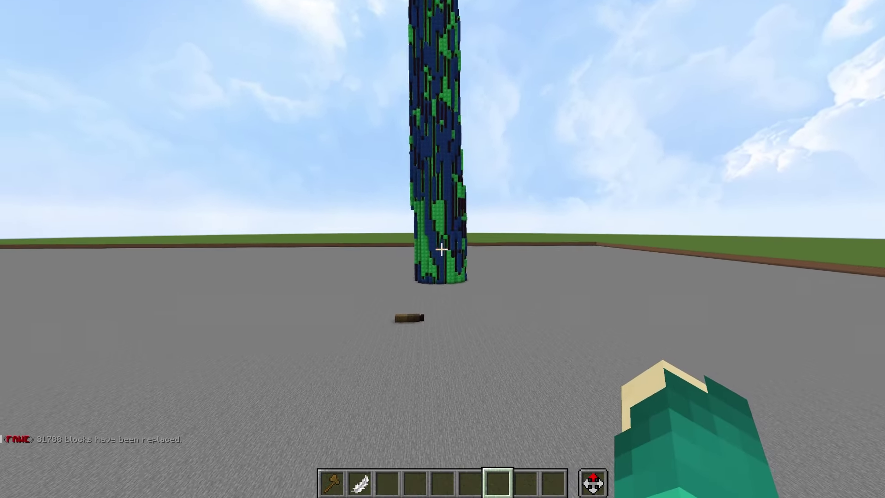
pyautogui.press('w')
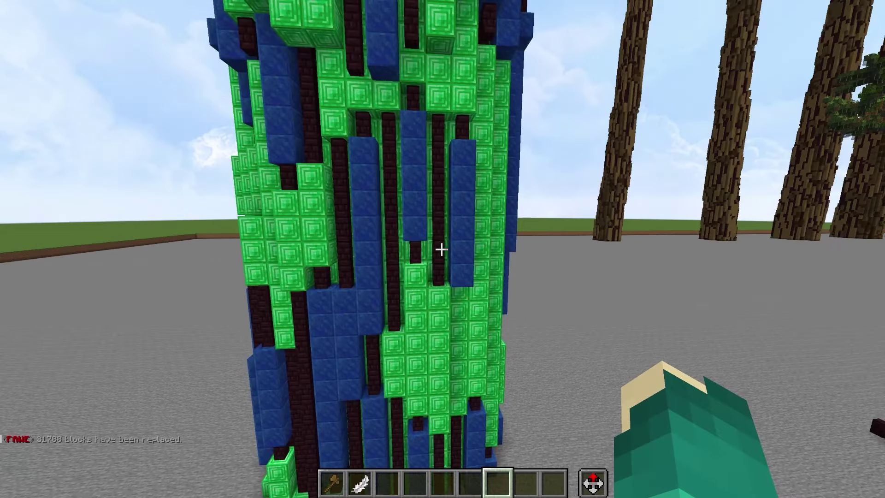
pyautogui.press('s')
pyautogui.press('d')
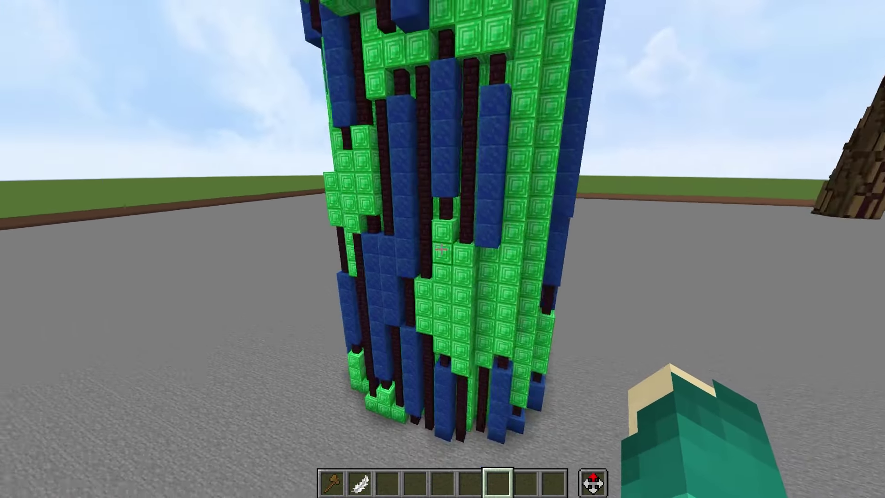
pyautogui.press('d')
pyautogui.press('w')
pyautogui.press('w')
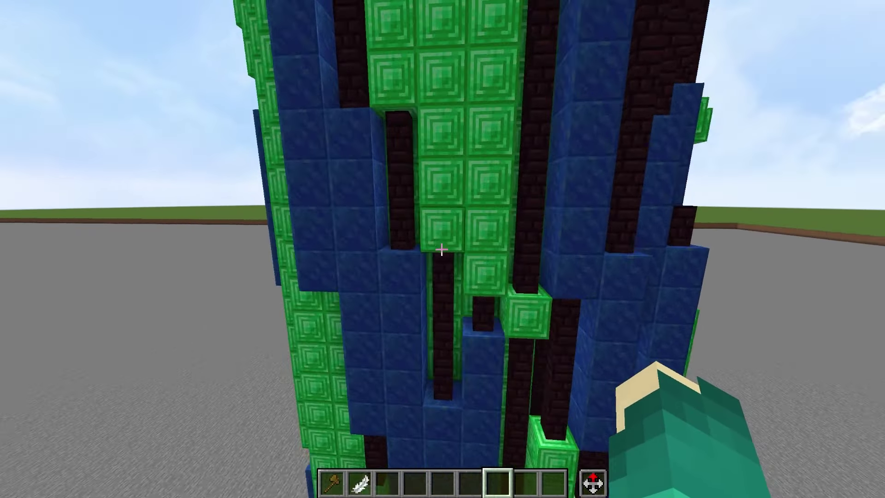
pyautogui.press('a')
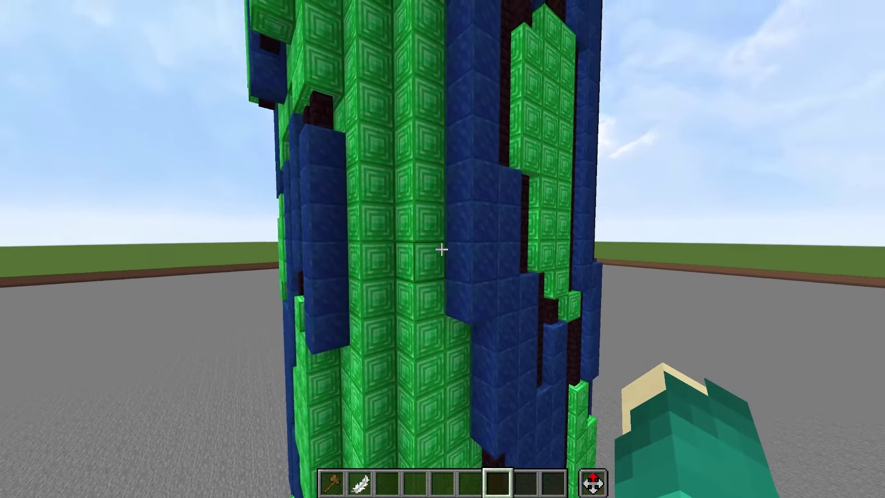
pyautogui.press('s')
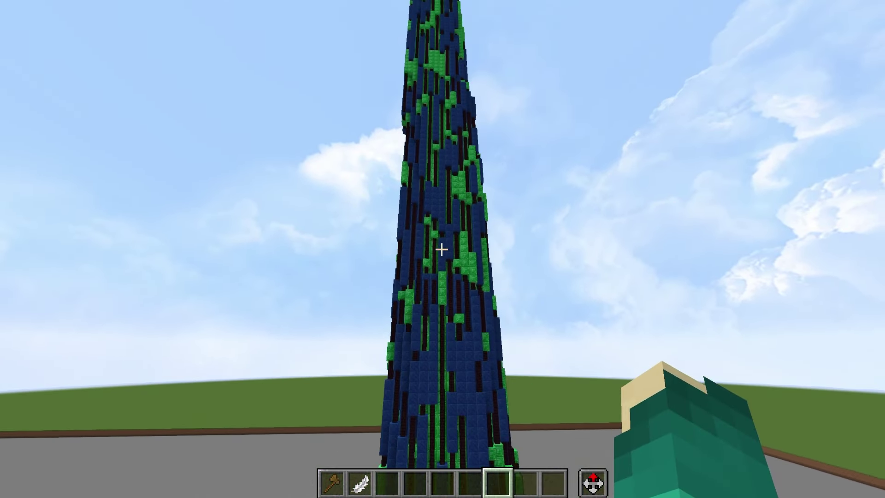
pyautogui.press('s')
# - Disable the global mask by running /gmask without arguments
pyautogui.press('/')
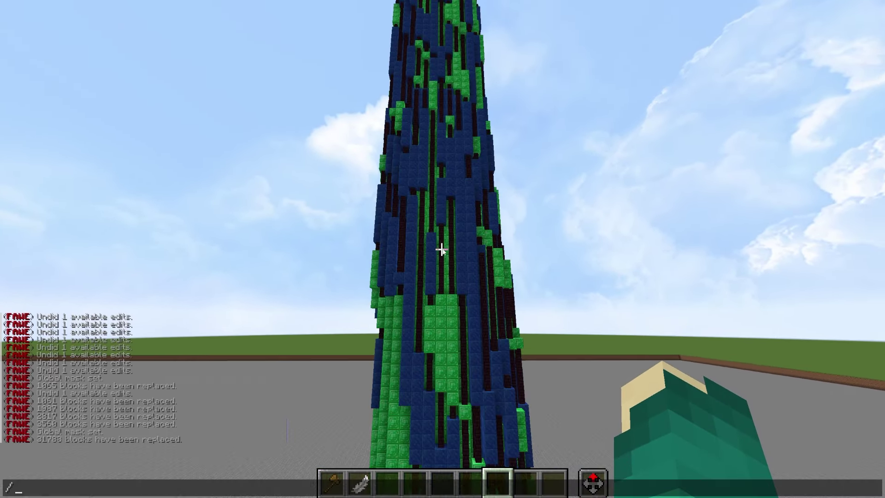
pyautogui.write('gmask')
pyautogui.press('Return')
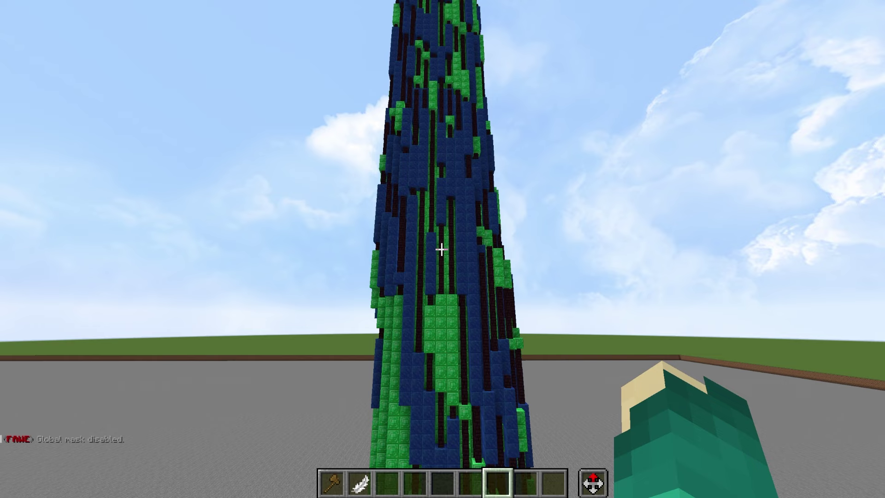
# - Connect the nether brick walls to their neighbouring blocks with the command //fixconnect
pyautogui.press('/')
pyautogui.write('/fix')
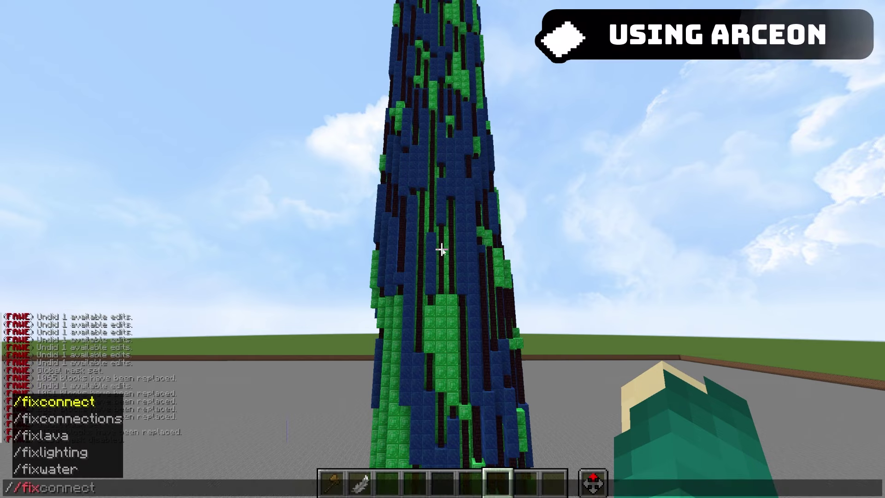
pyautogui.press('Return')
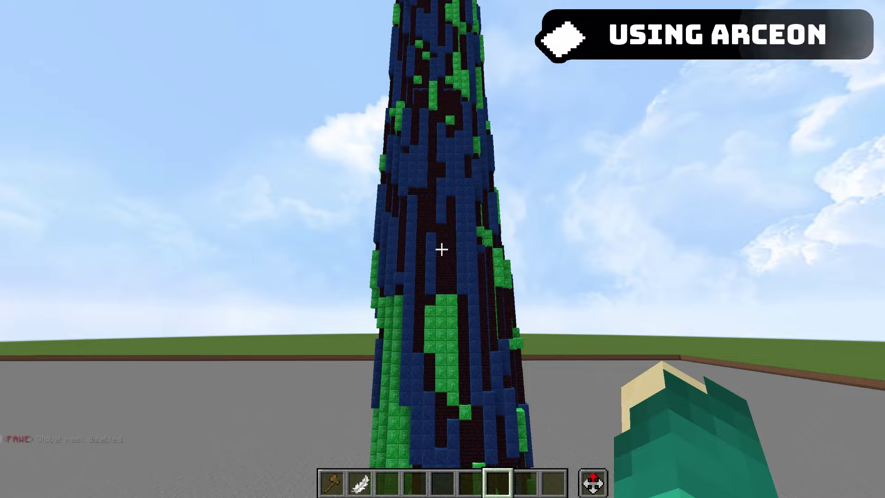
# - Examine the connected walls and bark texture on the trunk from several distances and heights
pyautogui.press('w')
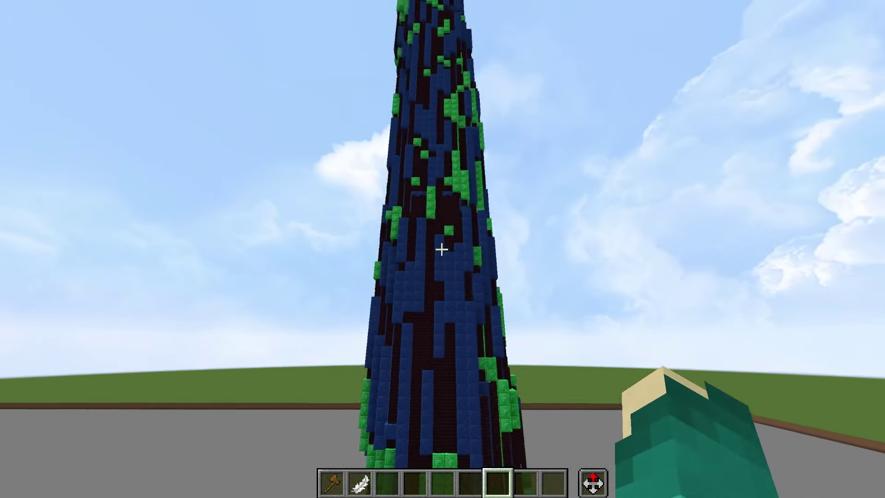
pyautogui.press('s')
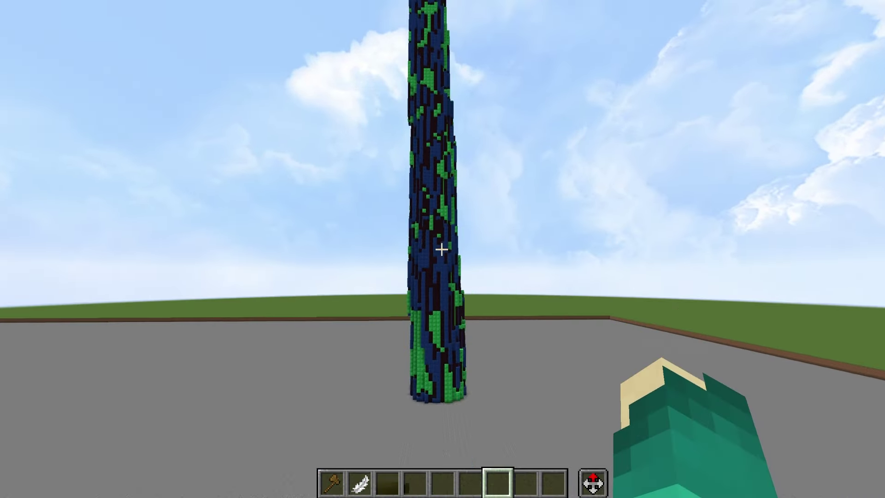
pyautogui.press('s')
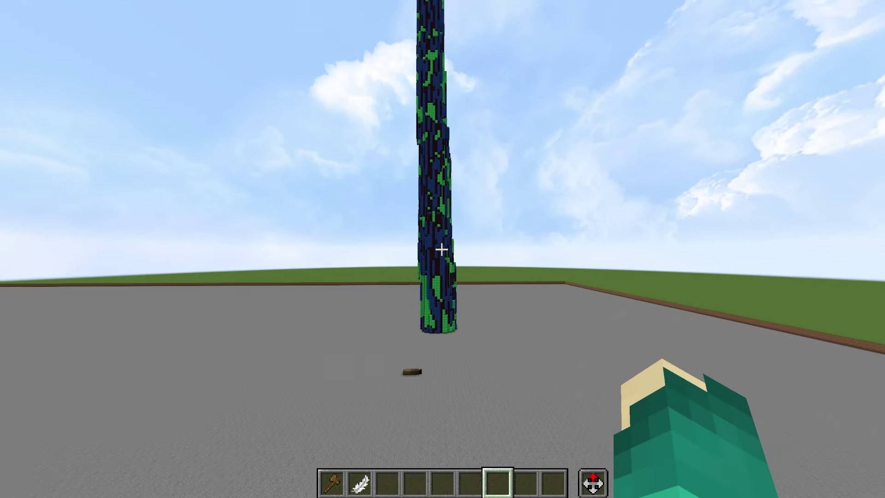
pyautogui.press('w')
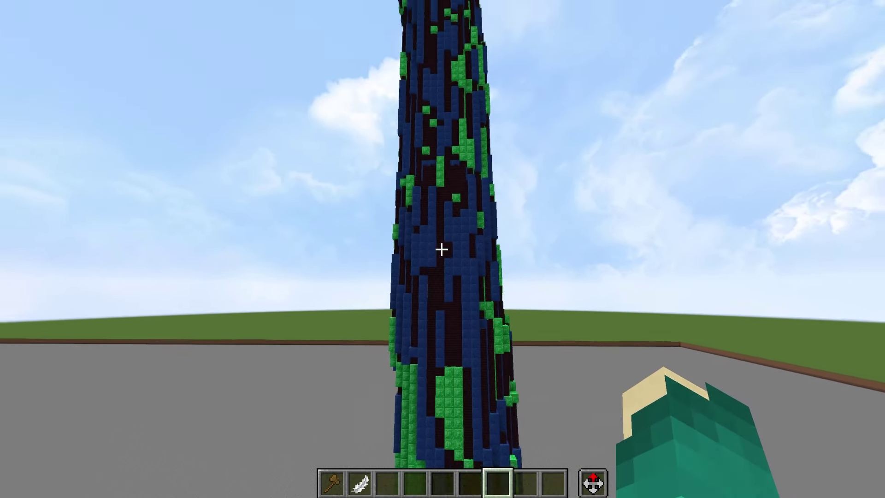
pyautogui.press('s')
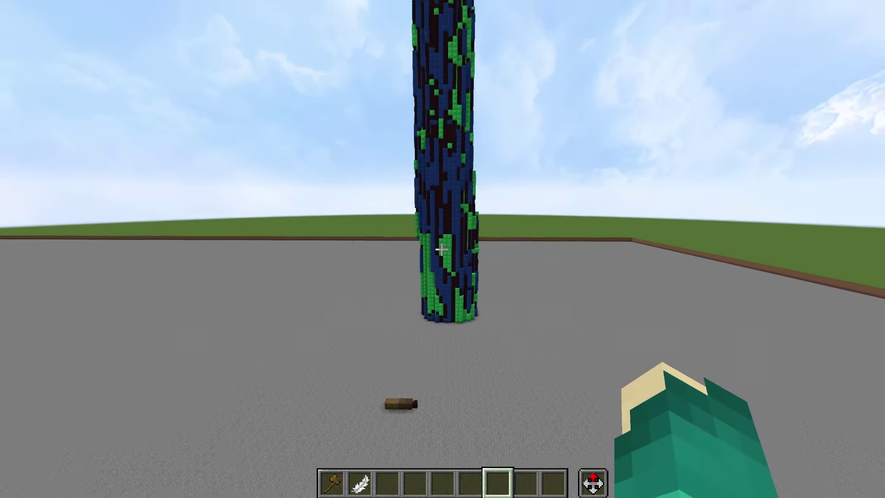
pyautogui.press('space')
pyautogui.press('w')
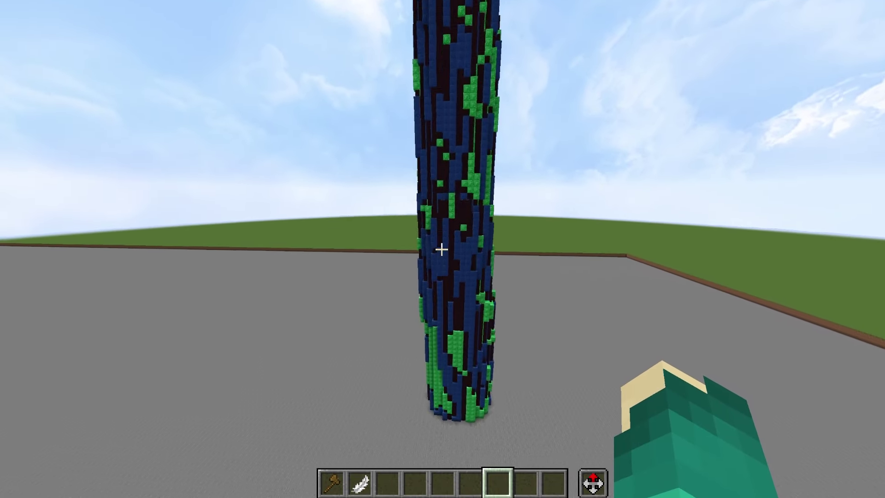